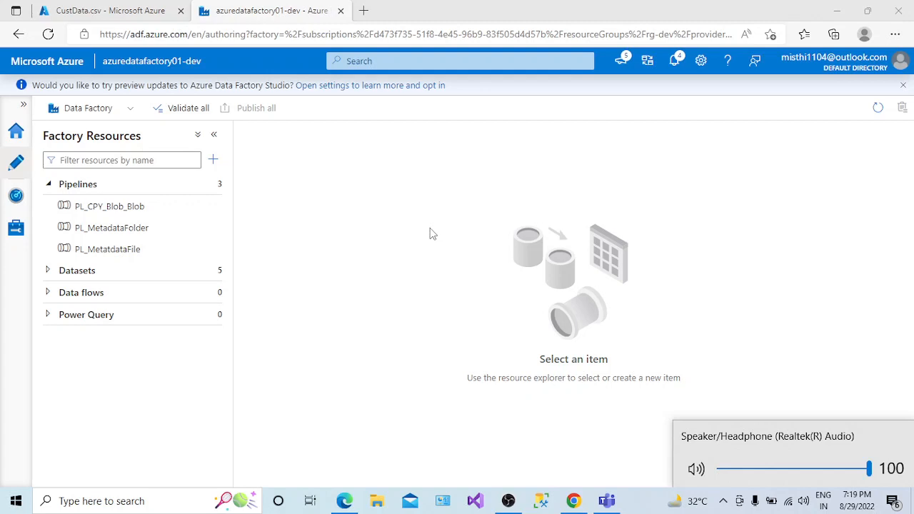
- Consult the Execute Pipeline activity documentation in Chrome, then return to the data factory in Edge
left_click(430, 234)
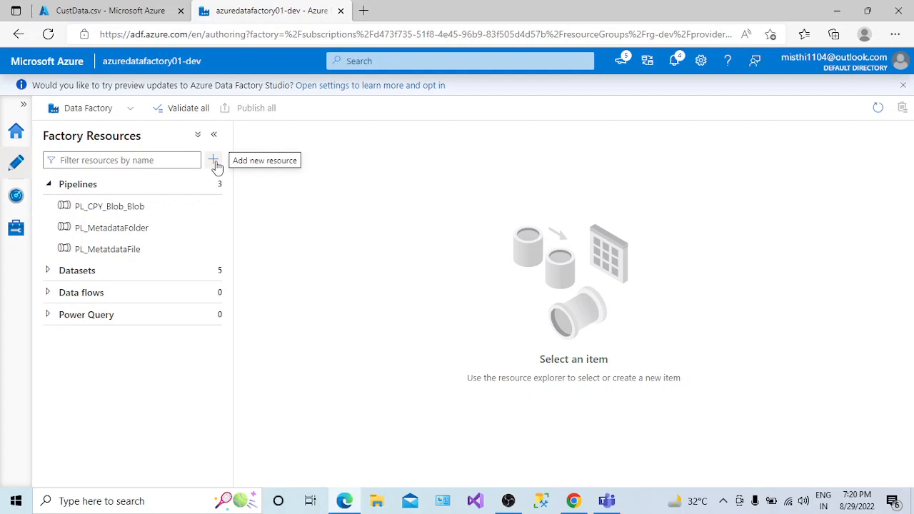
left_click(573, 501)
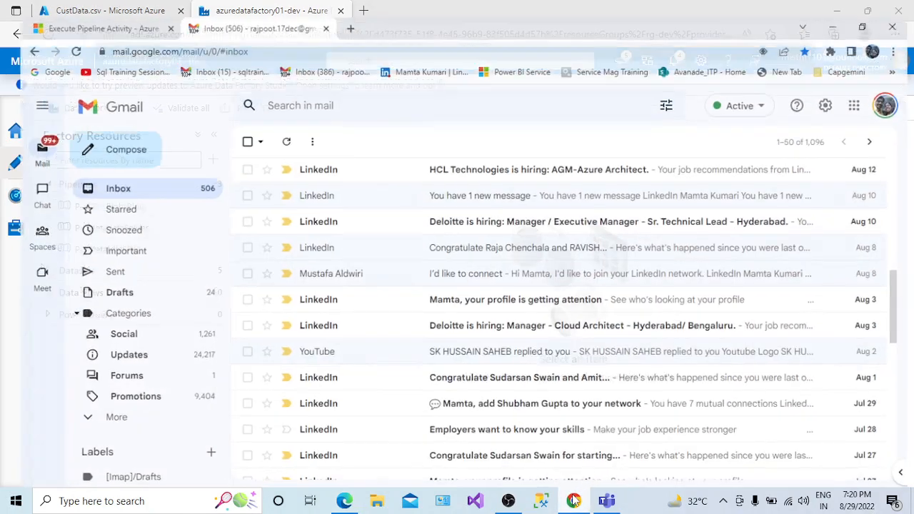
left_click(72, 12)
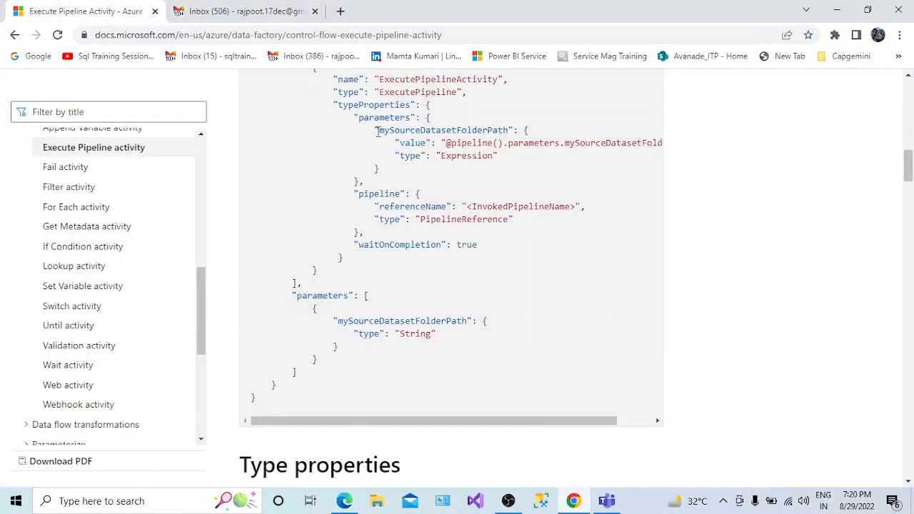
left_click_drag(909, 164, 904, 80)
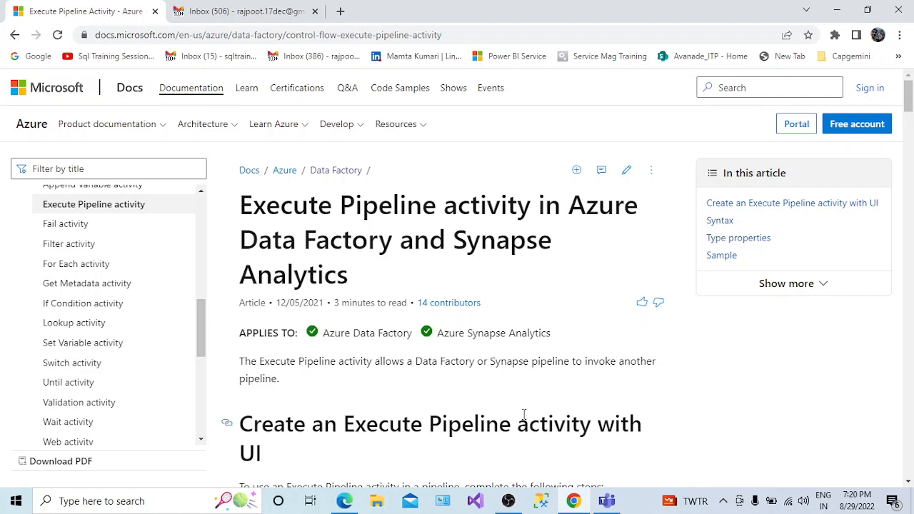
key("alt+Tab")
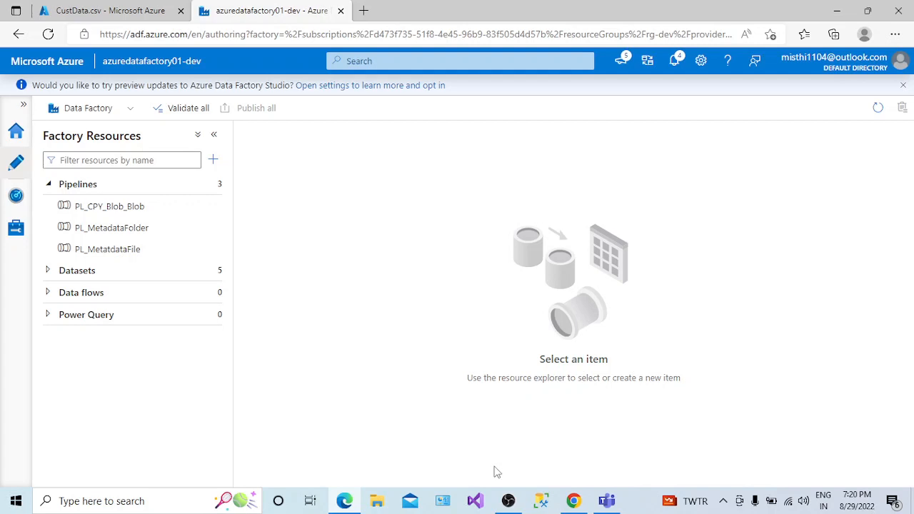
- Open the PL_MetatdataFile pipeline and review its Get Metadata1 activity and the True branch of If Condition1
left_click(88, 252)
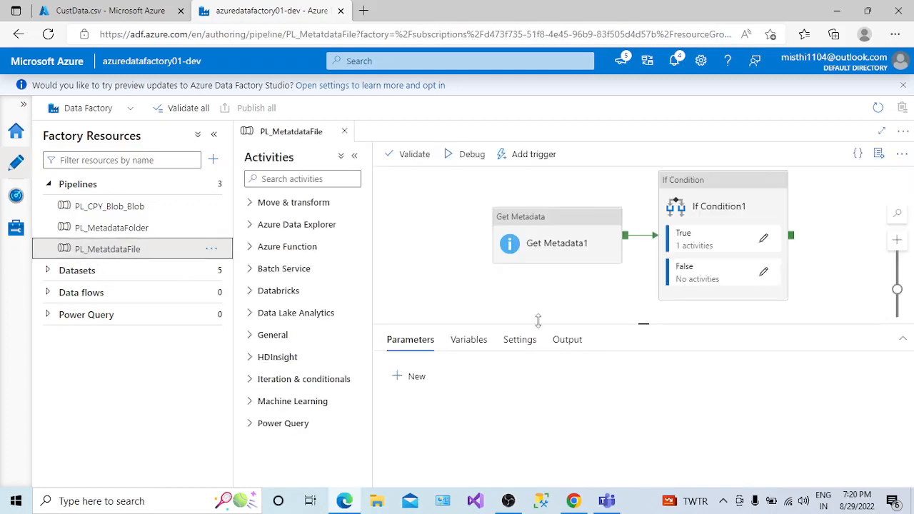
left_click(354, 155)
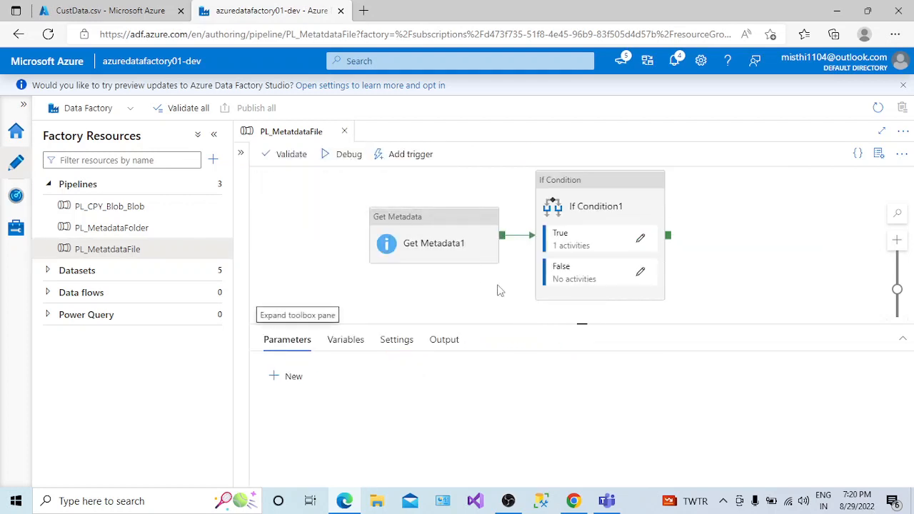
left_click(445, 257)
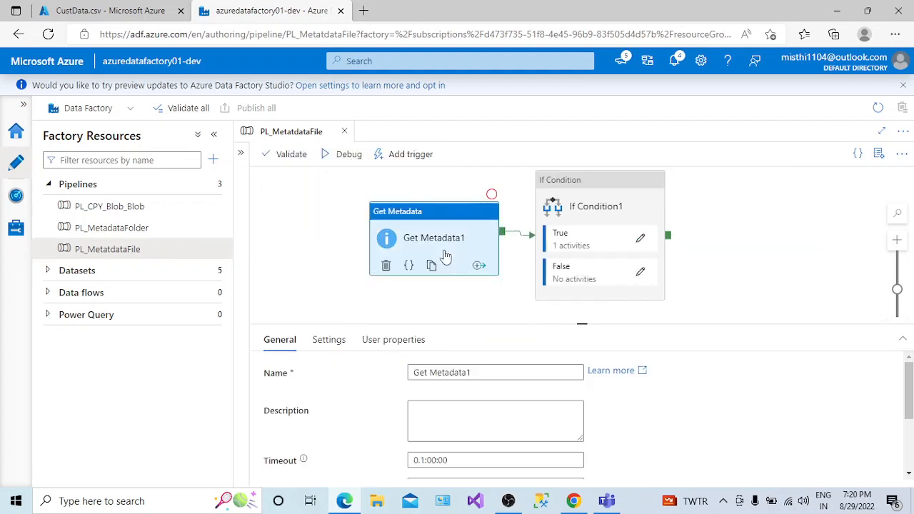
left_click(640, 241)
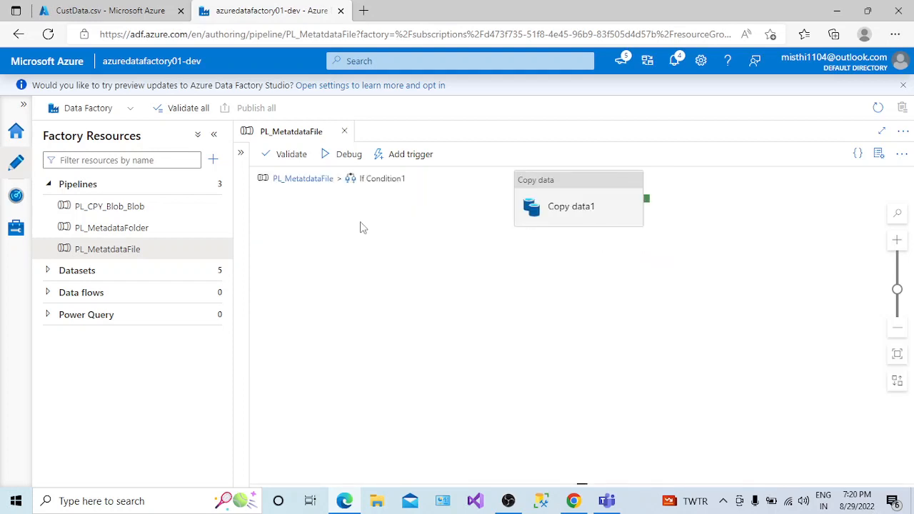
left_click(304, 178)
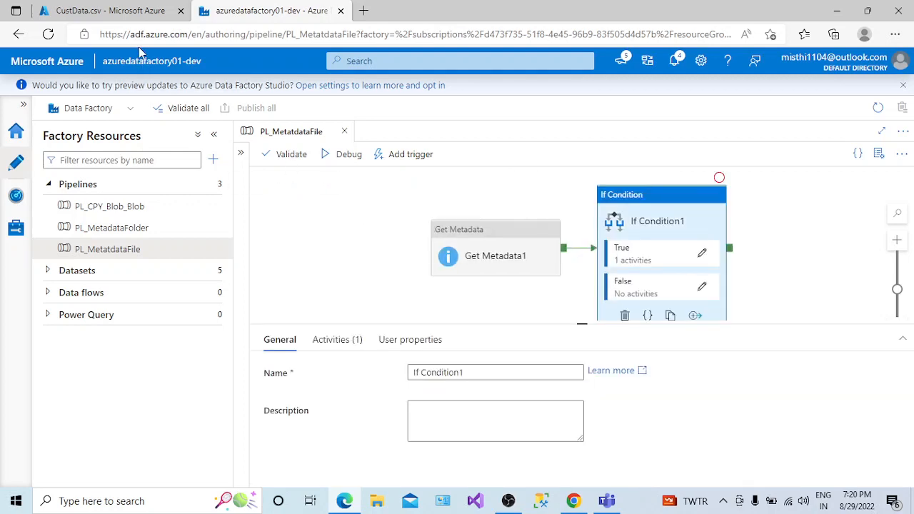
- Delete CustData.csv, CustData.txt and EmpData.txt from the storage account's output container in the Azure portal
left_click(132, 13)
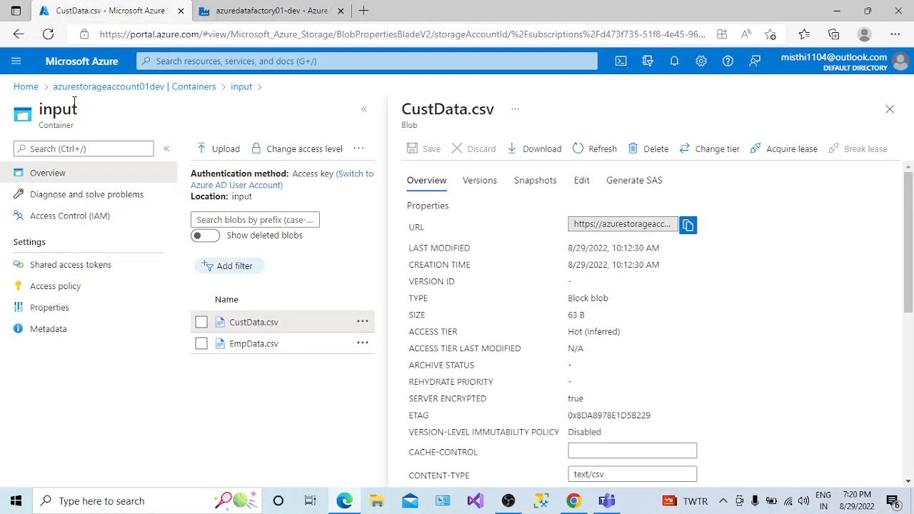
left_click(114, 86)
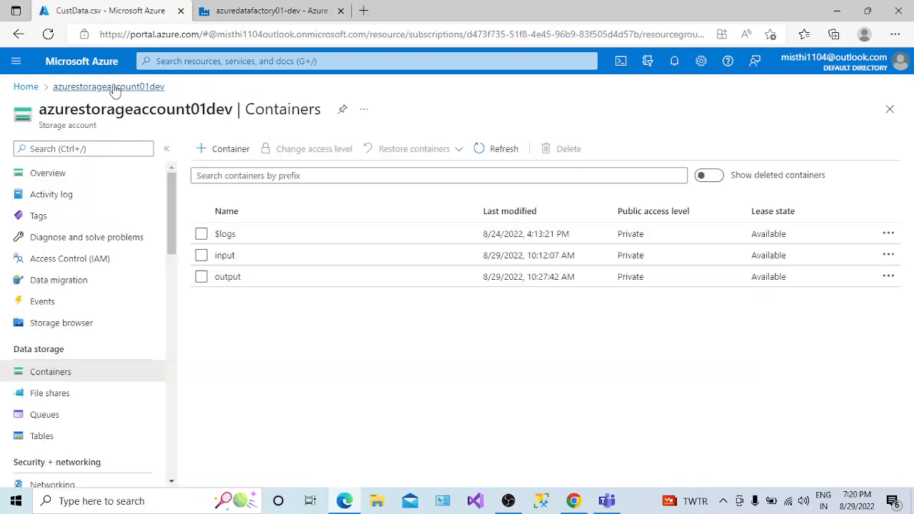
left_click(228, 277)
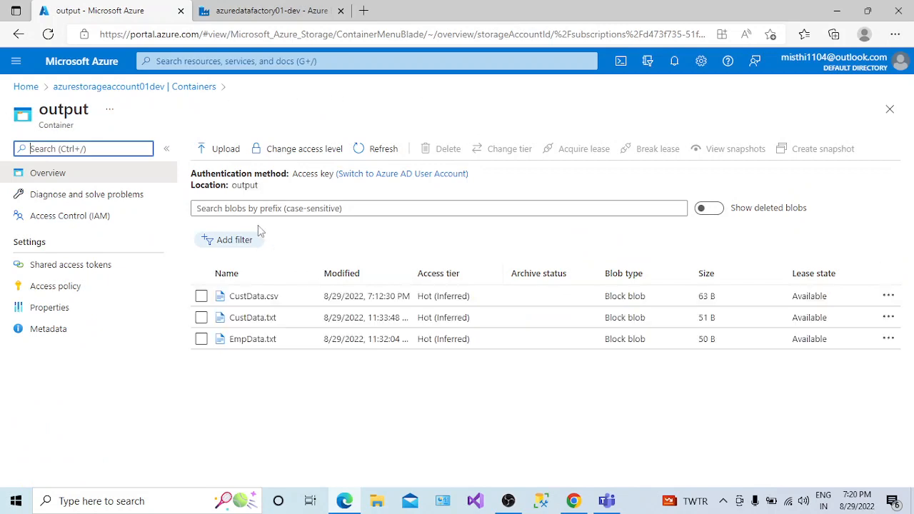
left_click(200, 295)
left_click(200, 317)
left_click(201, 338)
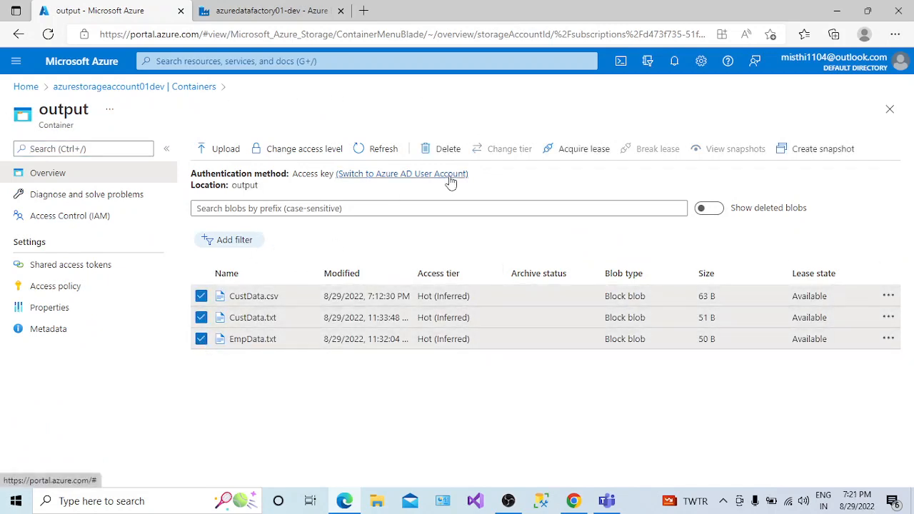
left_click(445, 148)
left_click(218, 341)
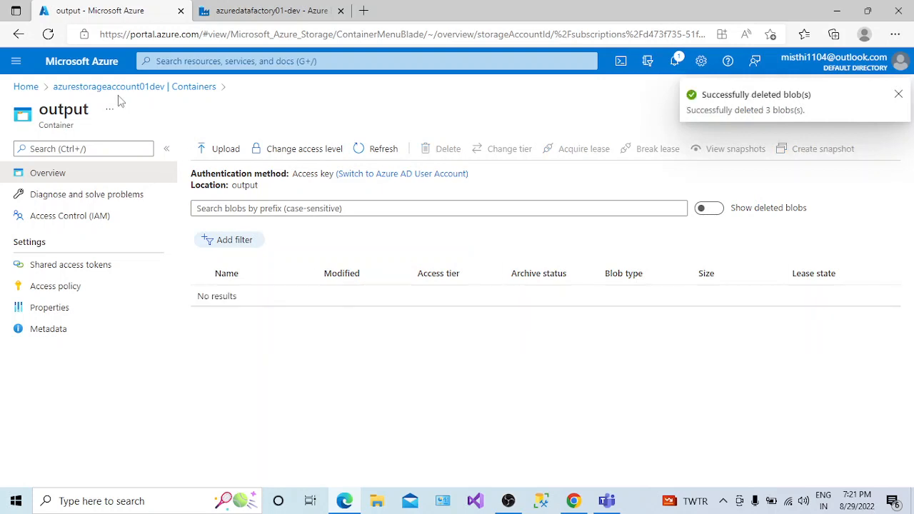
- Open the input container and view the properties of the CustData.csv blob
left_click(120, 92)
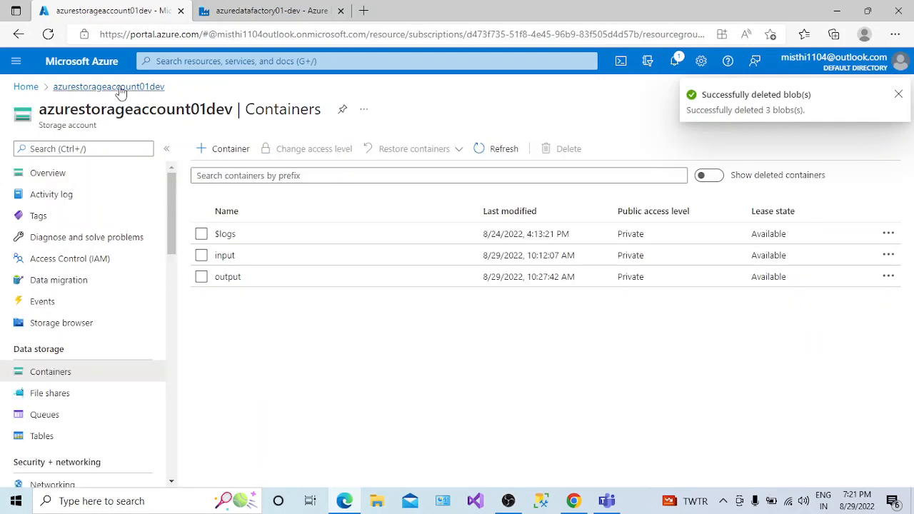
left_click(224, 260)
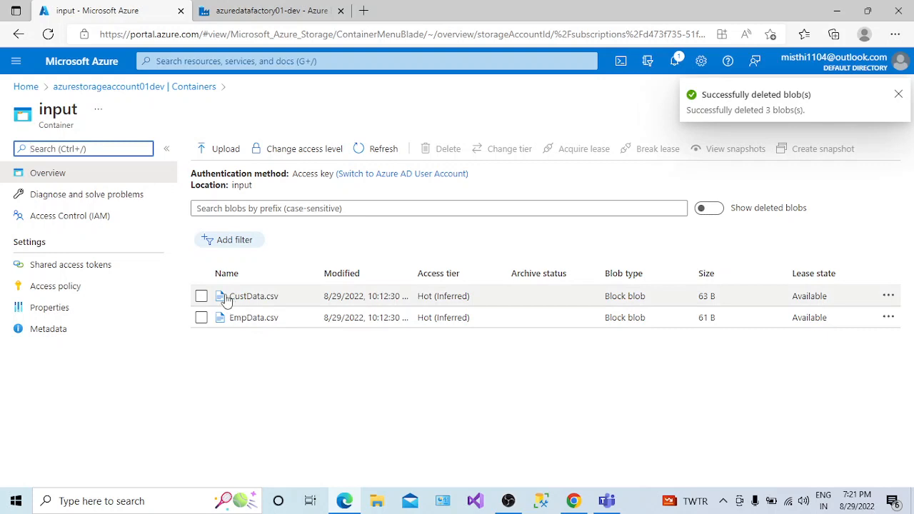
left_click(254, 297)
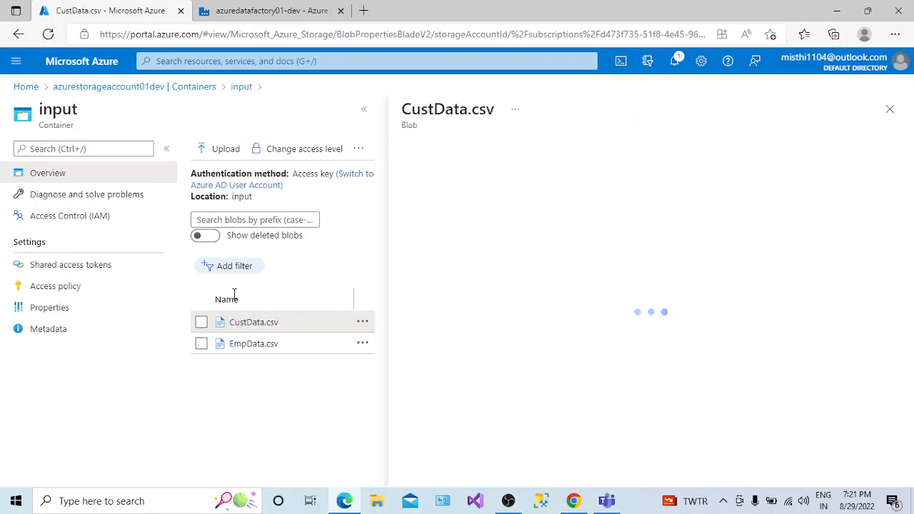
- Back in the data factory, inspect the Get Metadata1 settings and the file path of its ds_blobfilemetadata dataset
left_click(280, 13)
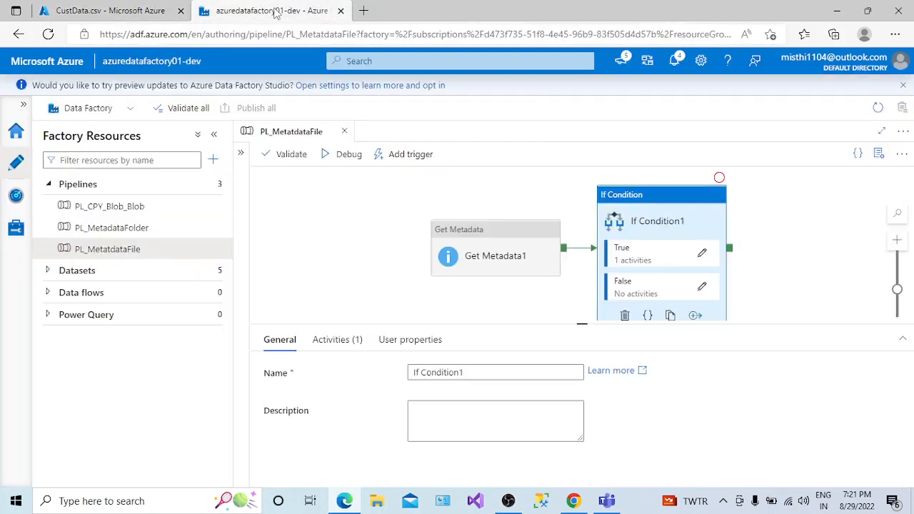
left_click(478, 264)
left_click(333, 343)
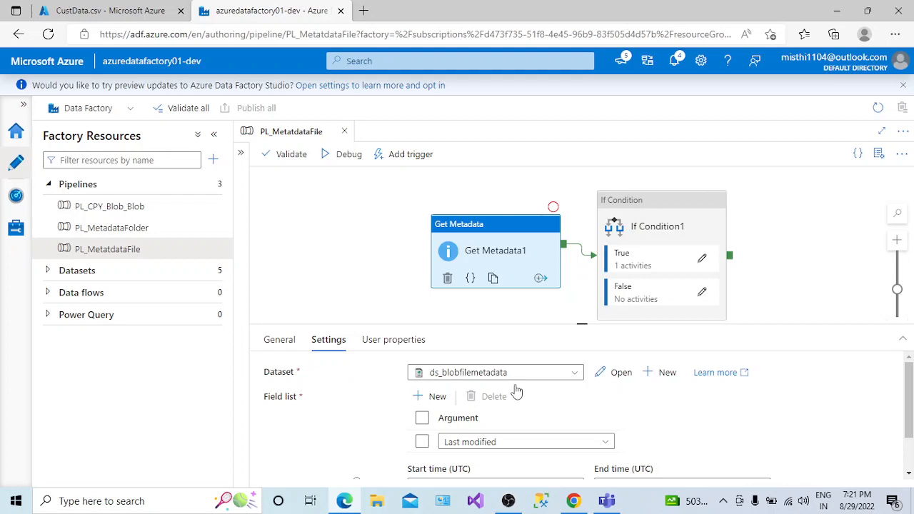
left_click(620, 374)
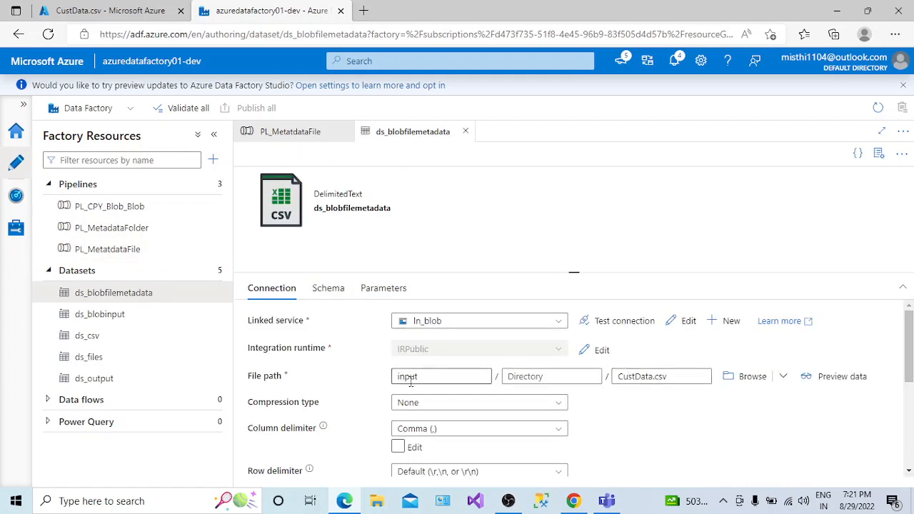
left_click_drag(431, 376, 393, 380)
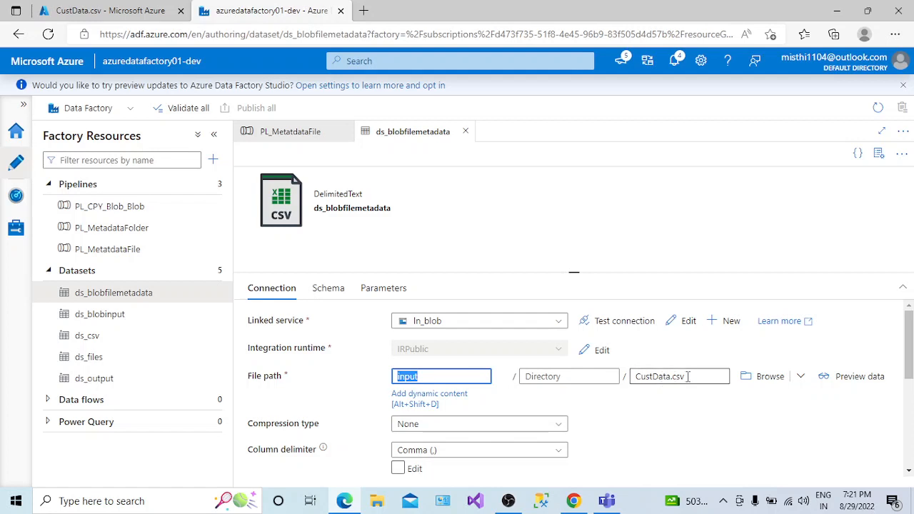
- Review the If Condition1 expression comparing lastModified with utcnow in PL_MetatdataFile, leaving the expression builder without saving
left_click(287, 135)
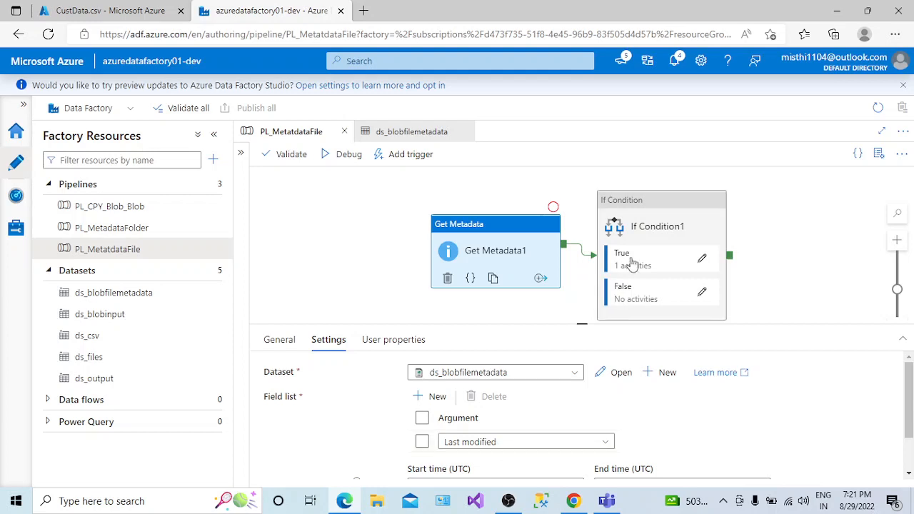
left_click(651, 220)
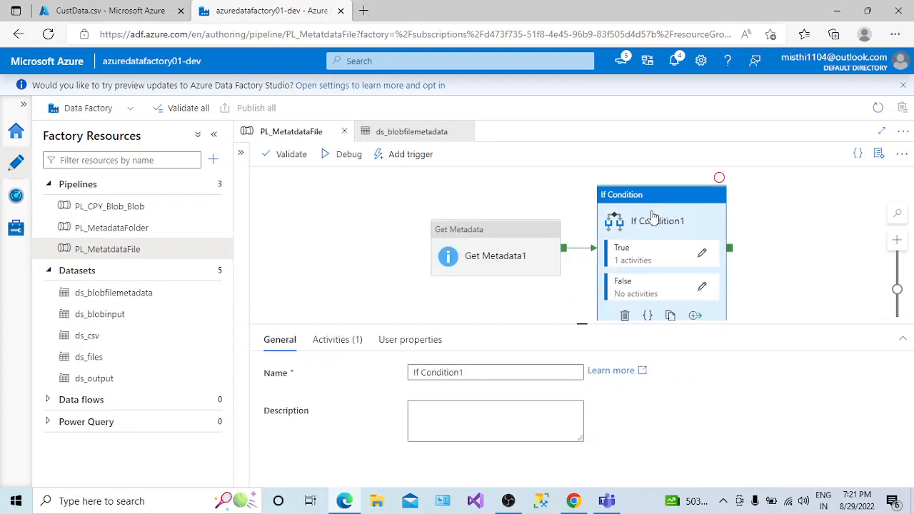
left_click(336, 341)
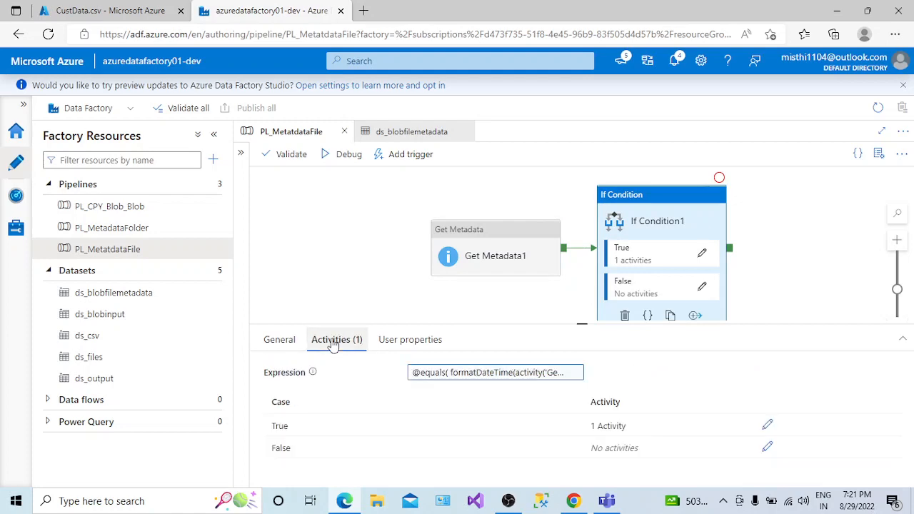
left_click(459, 378)
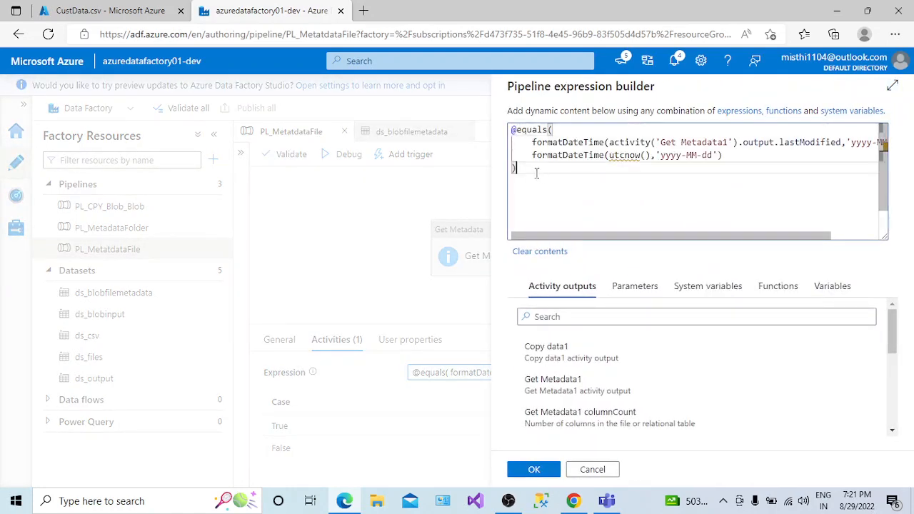
left_click_drag(537, 171, 510, 127)
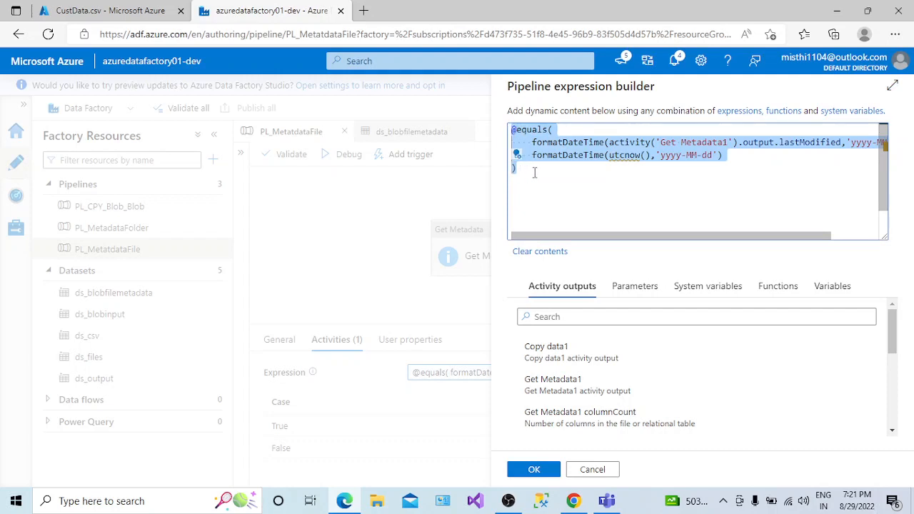
left_click(774, 144)
double_click(804, 143)
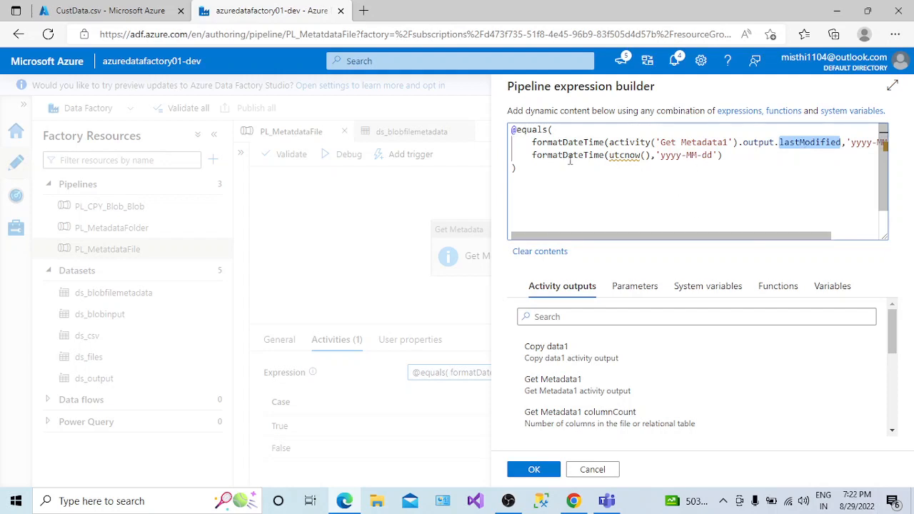
left_click(620, 155)
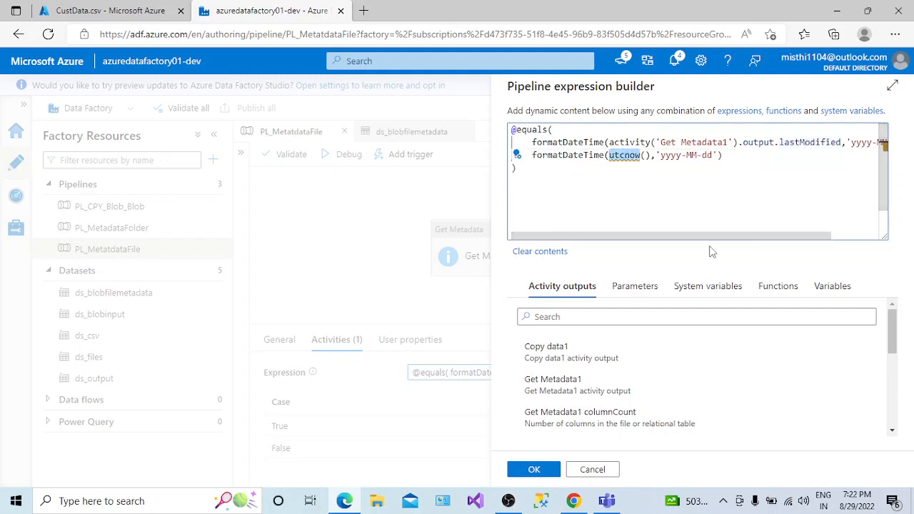
left_click_drag(718, 237, 617, 238)
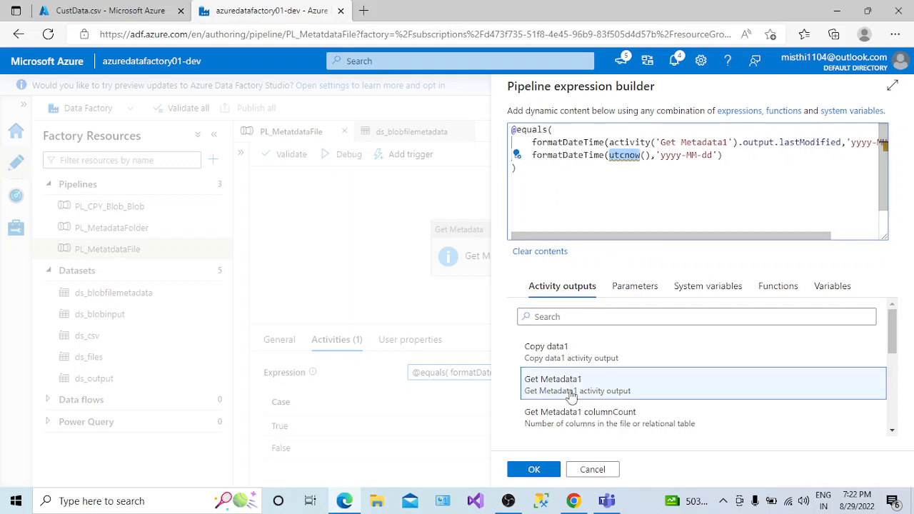
left_click(587, 471)
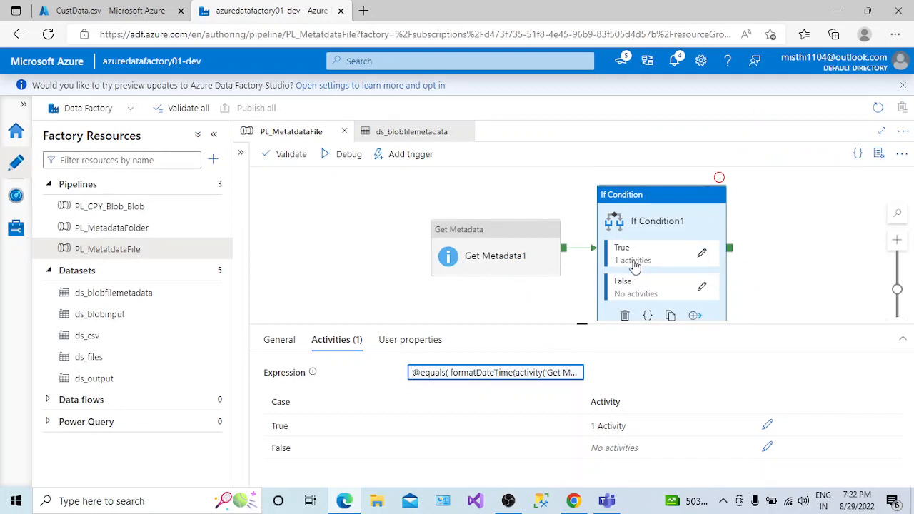
- Open the True activities of If Condition1 and check the source and sink datasets of Copy data1
left_click(703, 255)
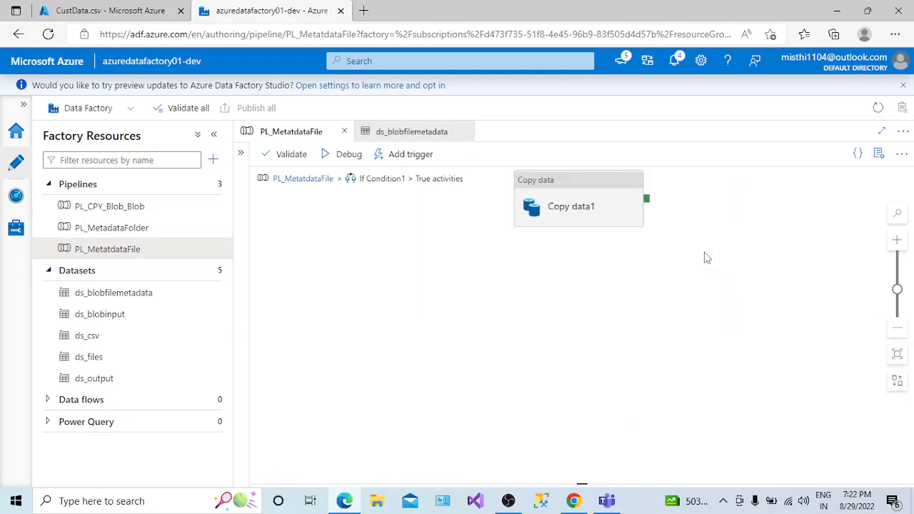
left_click(584, 205)
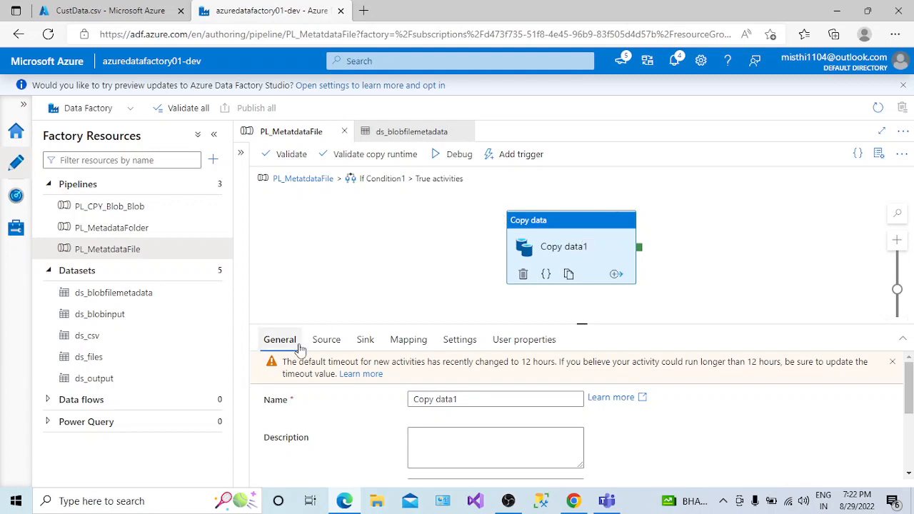
left_click(339, 344)
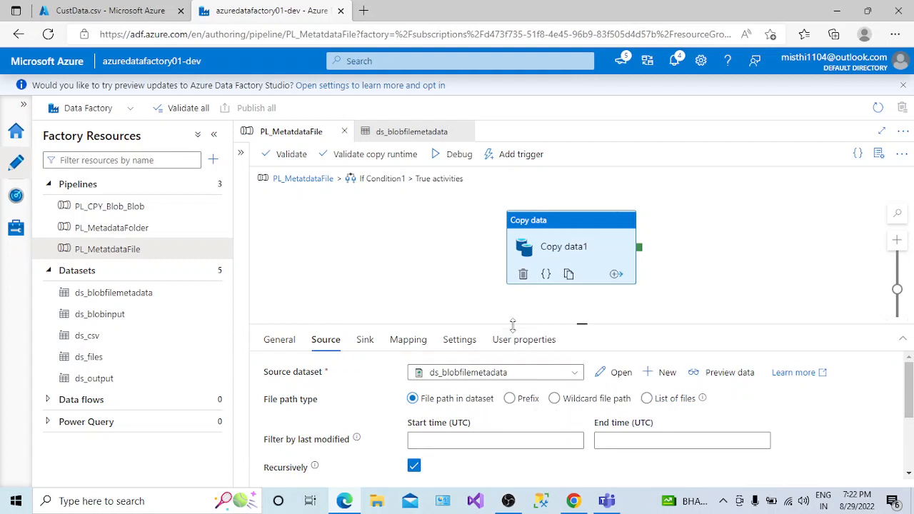
left_click(365, 343)
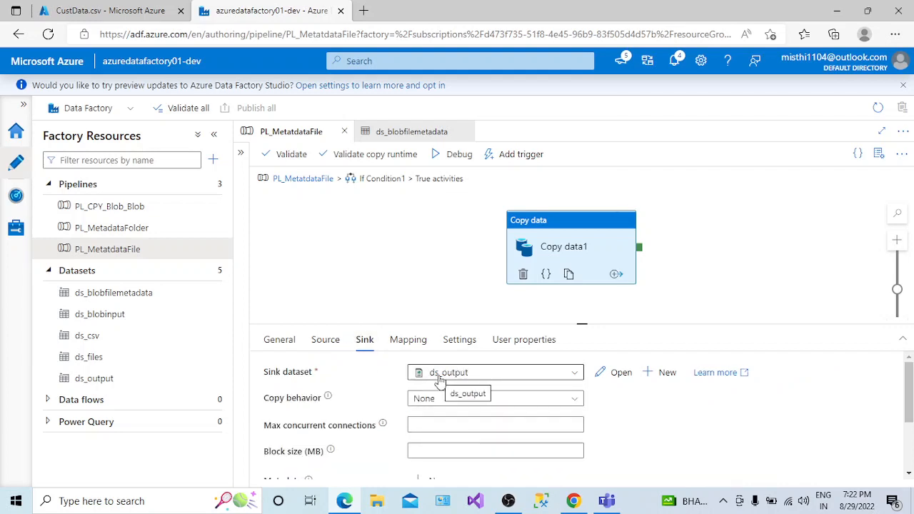
- Open the ds_output sink dataset, check the container in its file path, and return to the PL_MetatdataFile pipeline
left_click(613, 374)
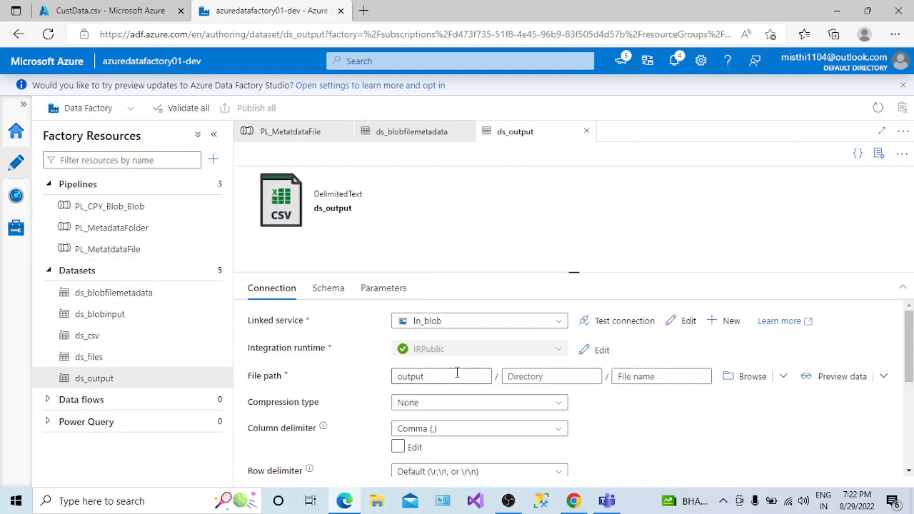
left_click_drag(457, 376, 391, 384)
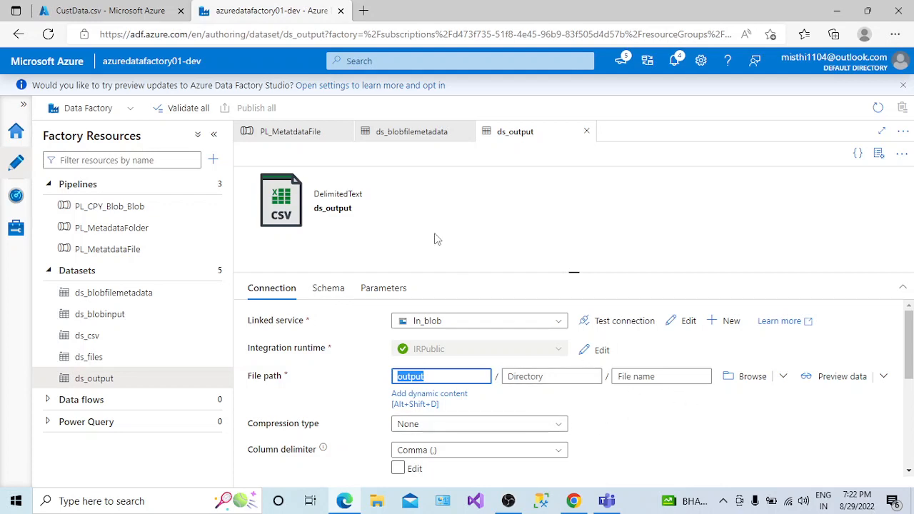
left_click(296, 136)
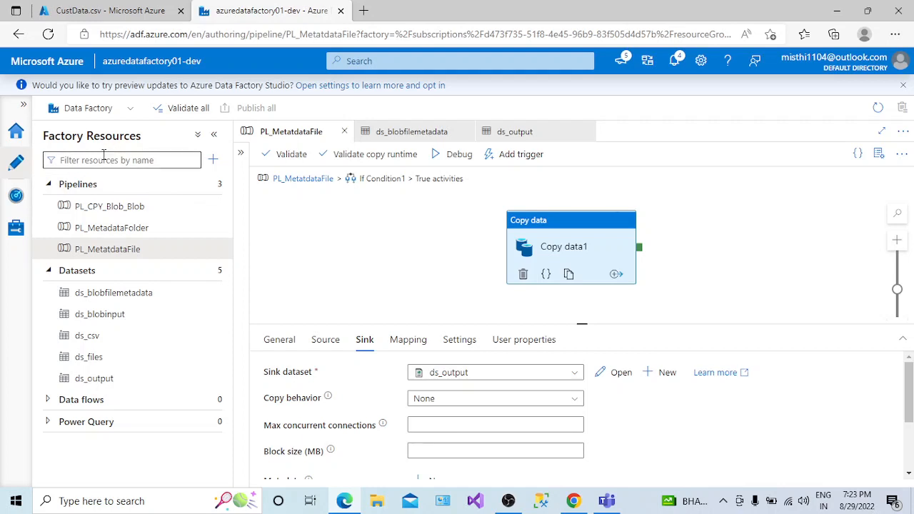
- Create a new pipeline in the factory, name it PL_Parent, and hide its properties
left_click(158, 160)
left_click(219, 162)
mouse_move(314, 180)
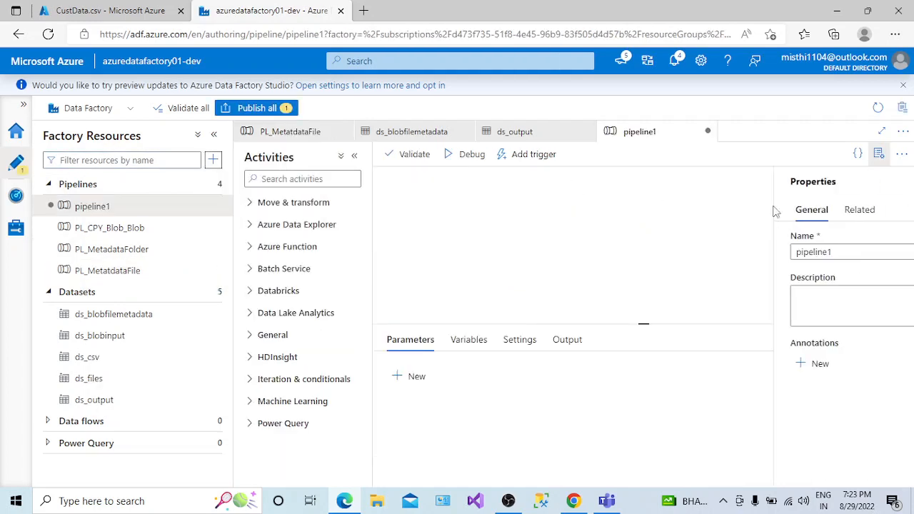
left_click(762, 253)
left_click_drag(763, 255, 700, 259)
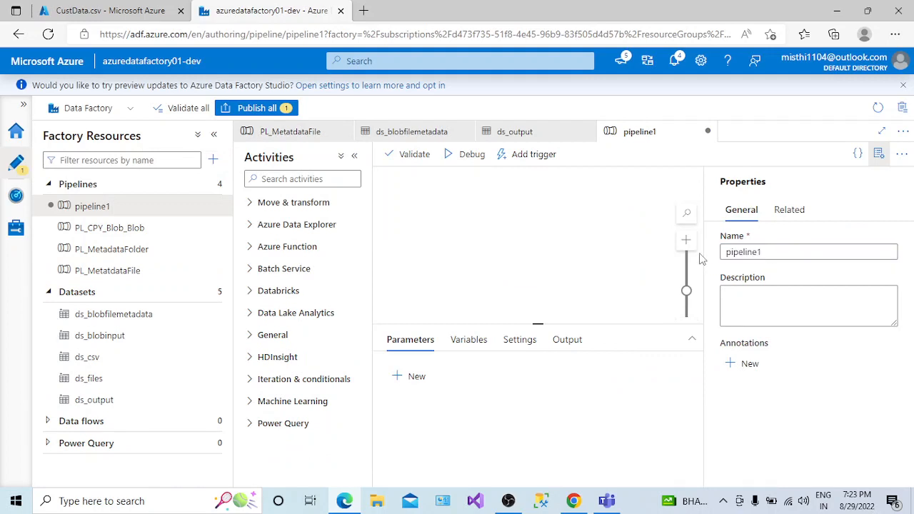
double_click(767, 253)
type("PL")
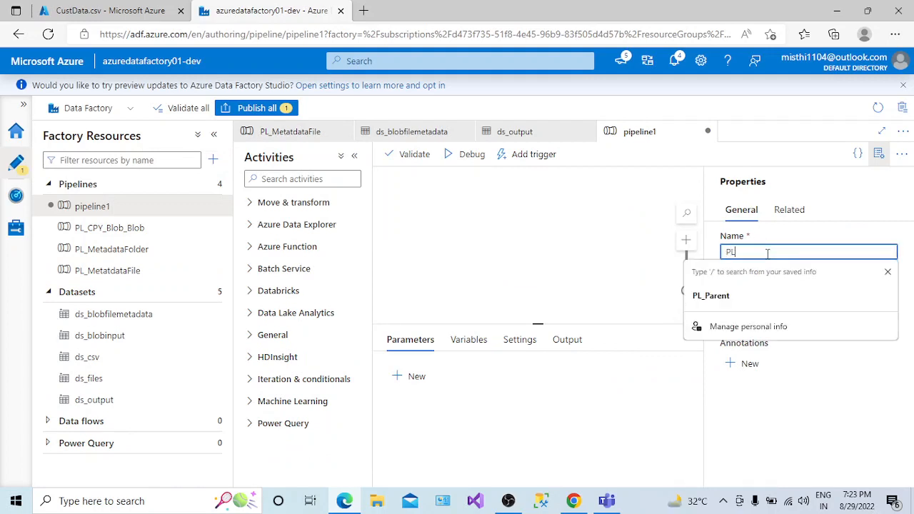
type("_Parebr")
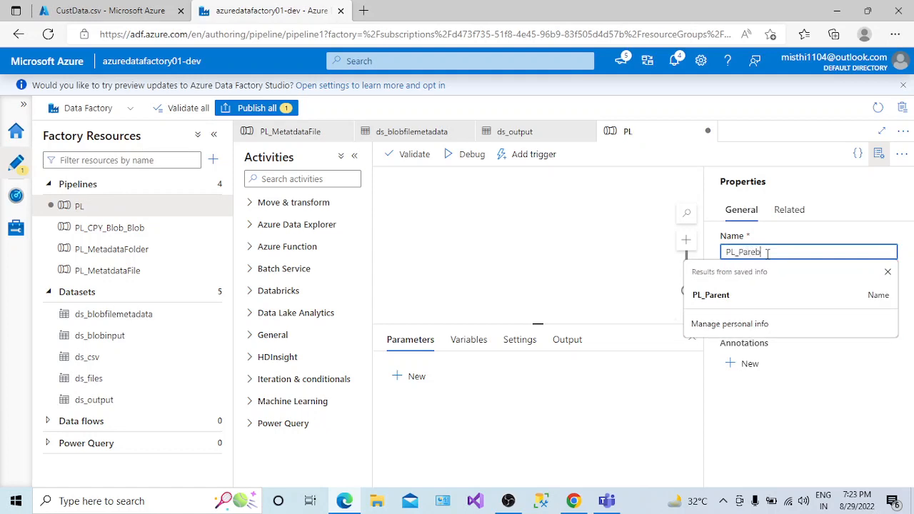
key("BackSpace")
key("BackSpace")
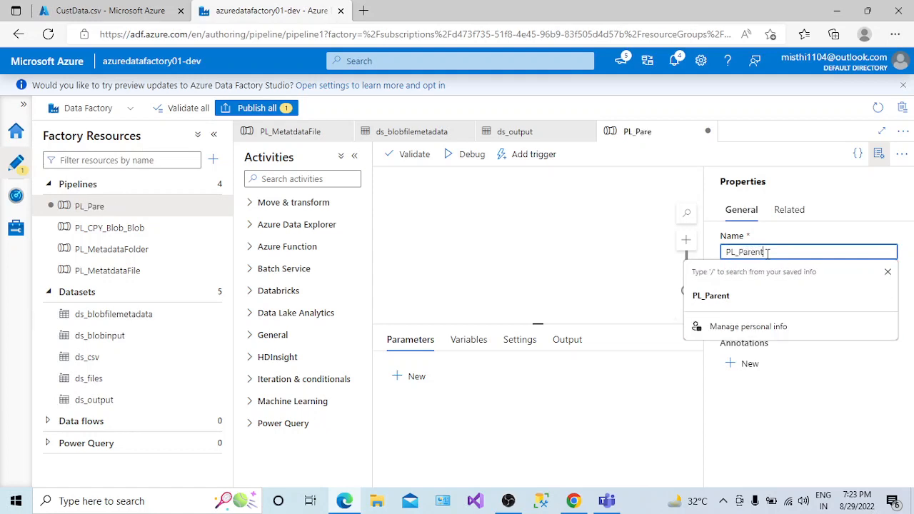
type("nt")
left_click(590, 279)
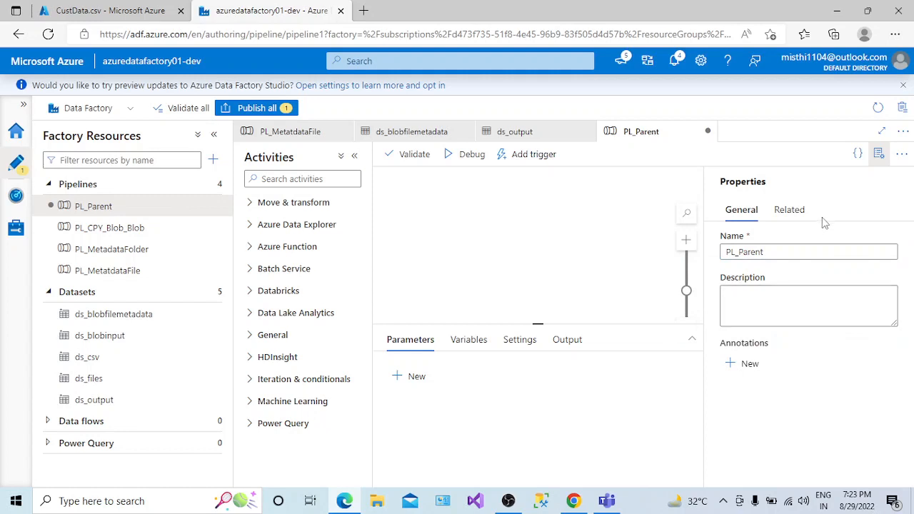
left_click(878, 154)
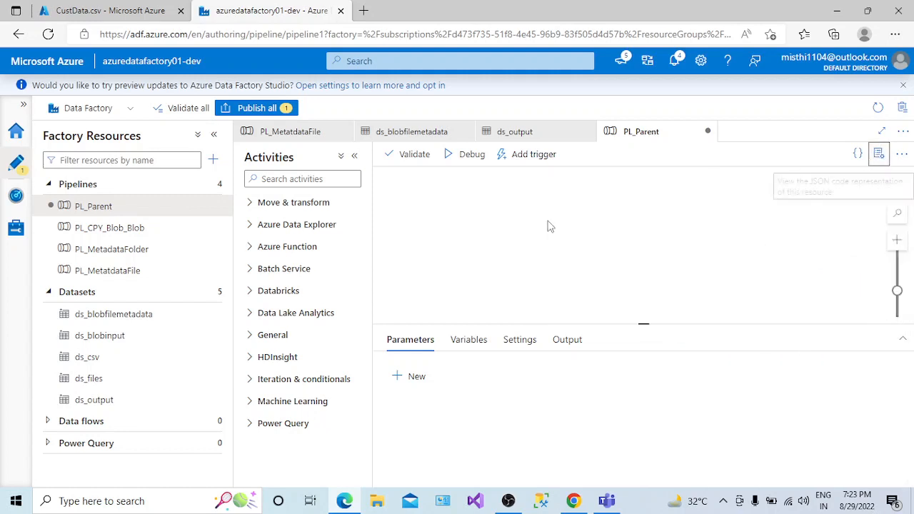
- Add a Wait activity to the PL_Parent canvas and set its wait time to 5 seconds
left_click(312, 180)
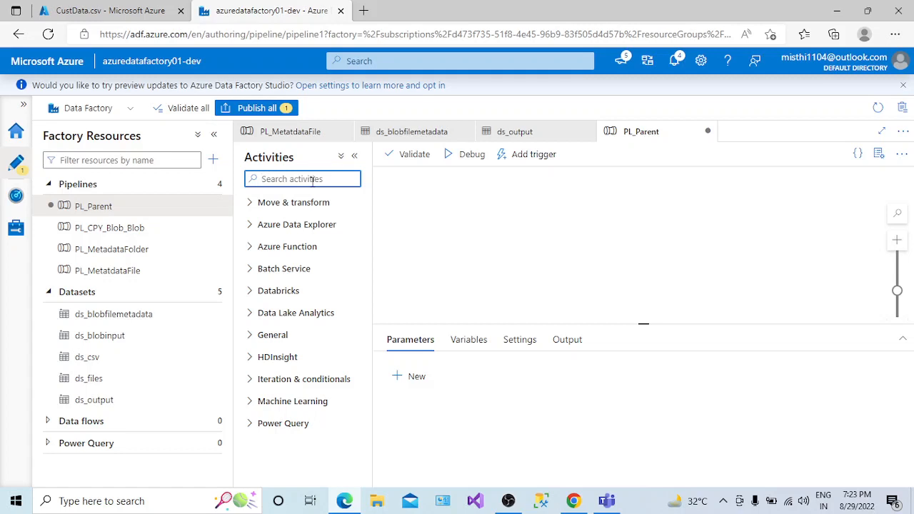
type("wait")
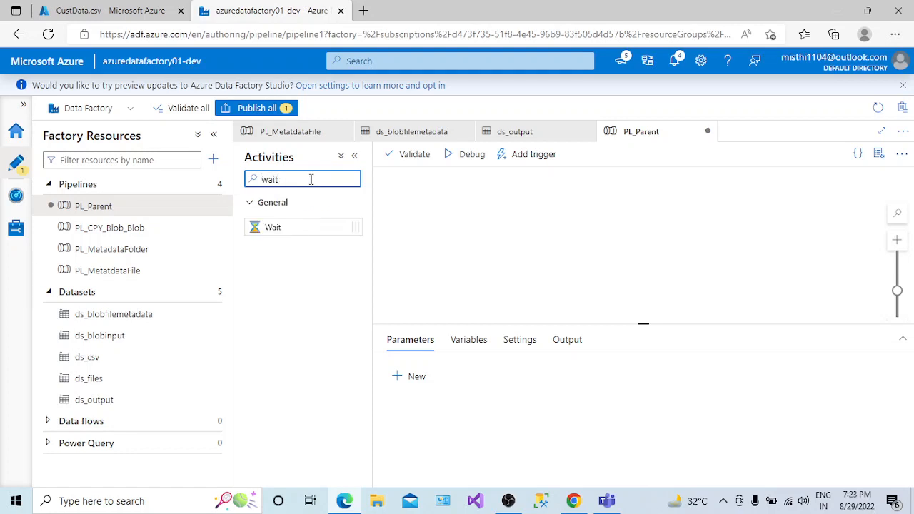
left_click_drag(285, 227, 535, 208)
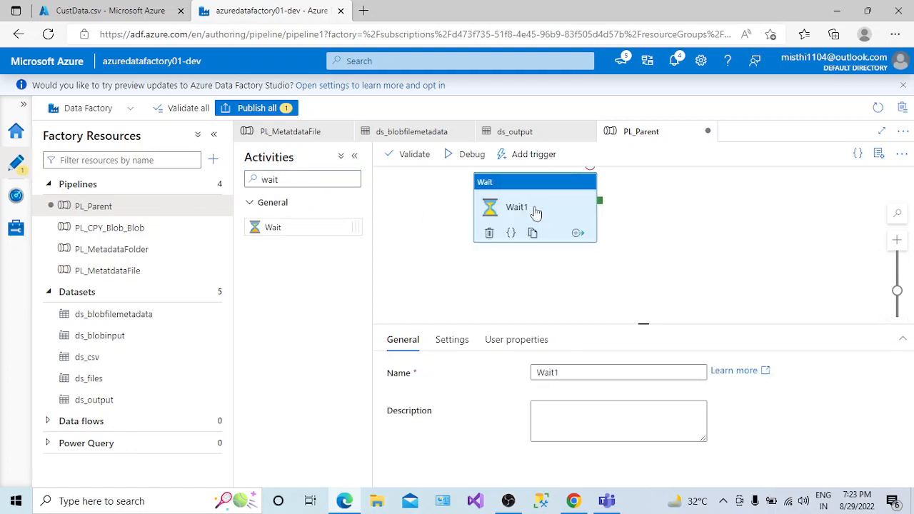
left_click(453, 340)
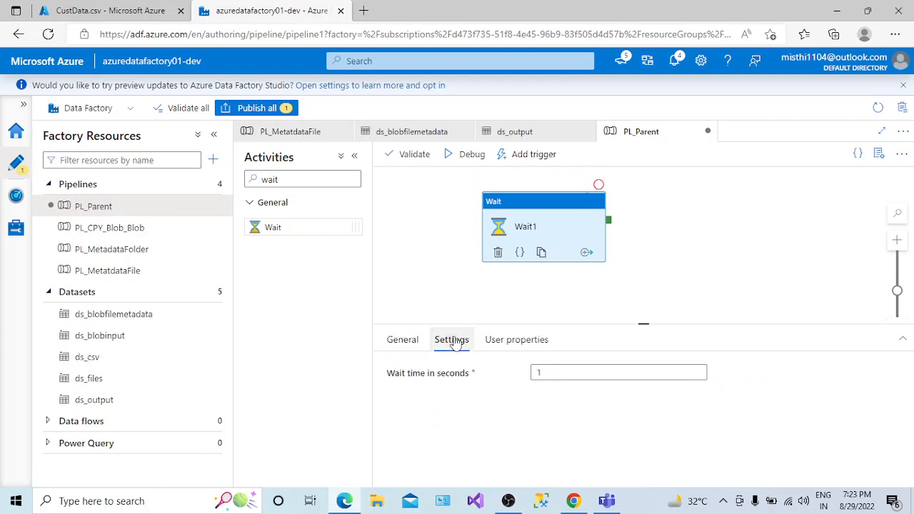
left_click(537, 373)
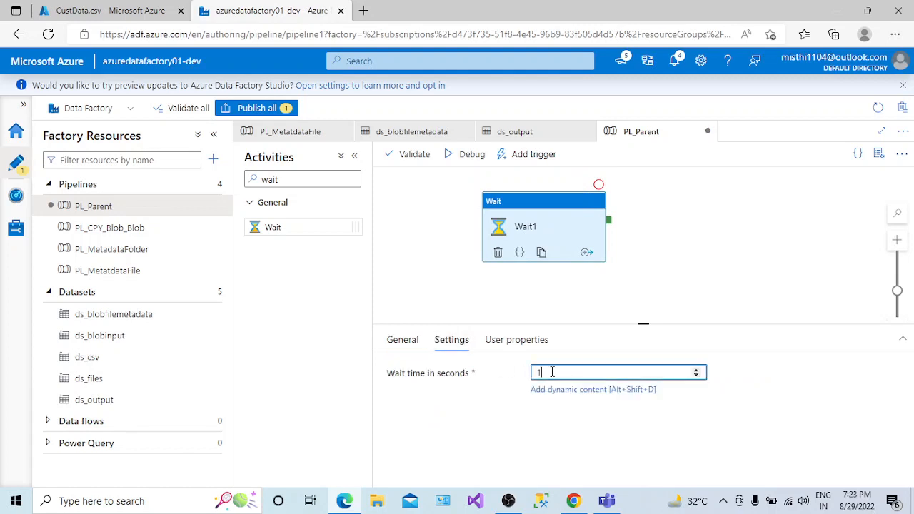
key("BackSpace")
type("0")
left_click(697, 371)
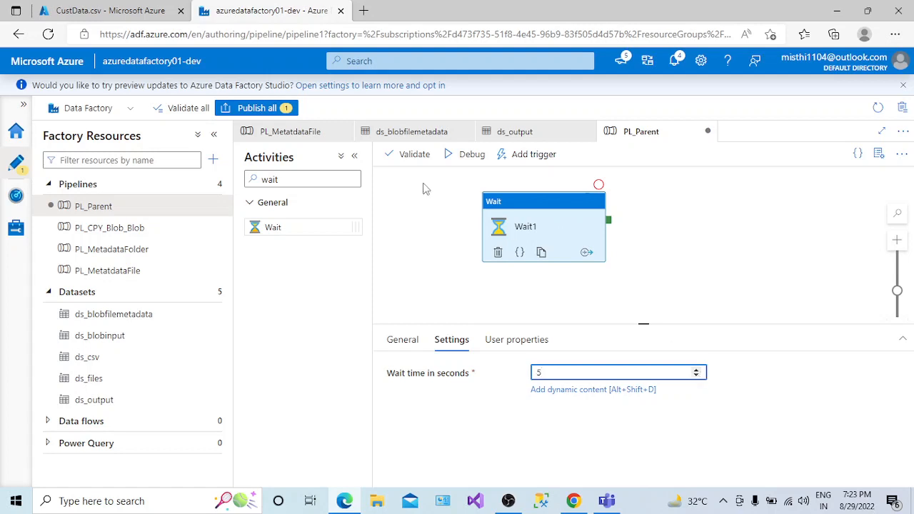
- Validate the PL_Parent pipeline, run it in debug mode, and refresh the run output until Wait1 finishes
left_click(410, 154)
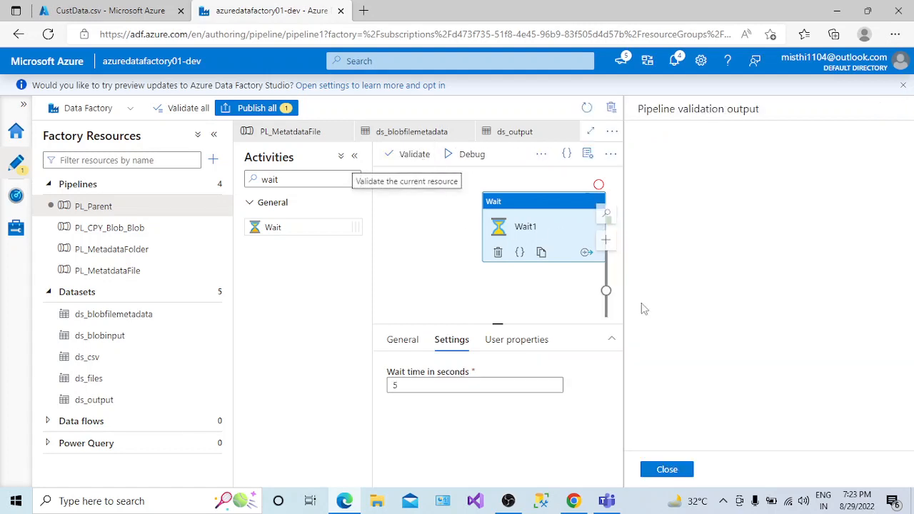
left_click(682, 470)
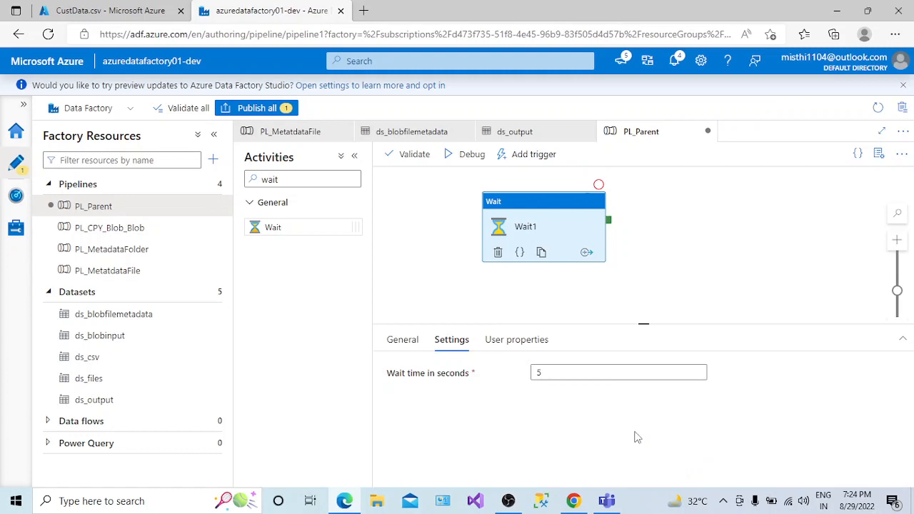
left_click(465, 163)
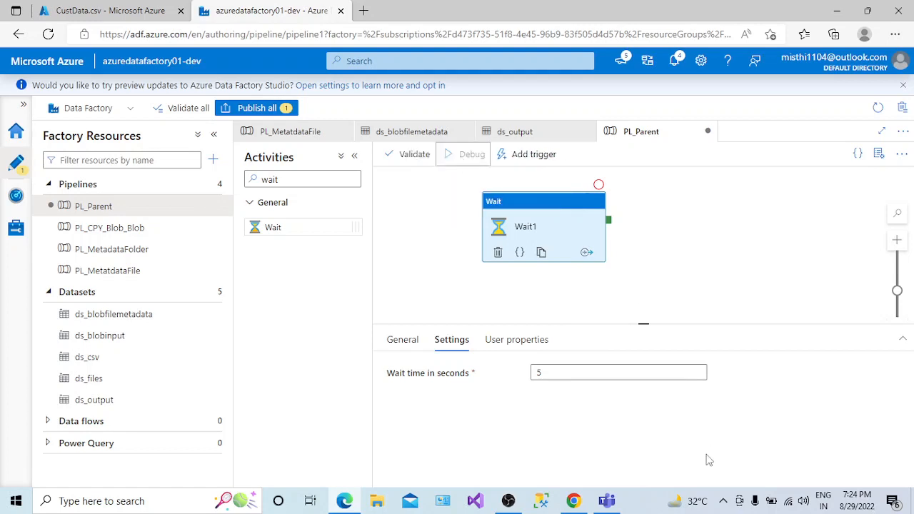
left_click(658, 373)
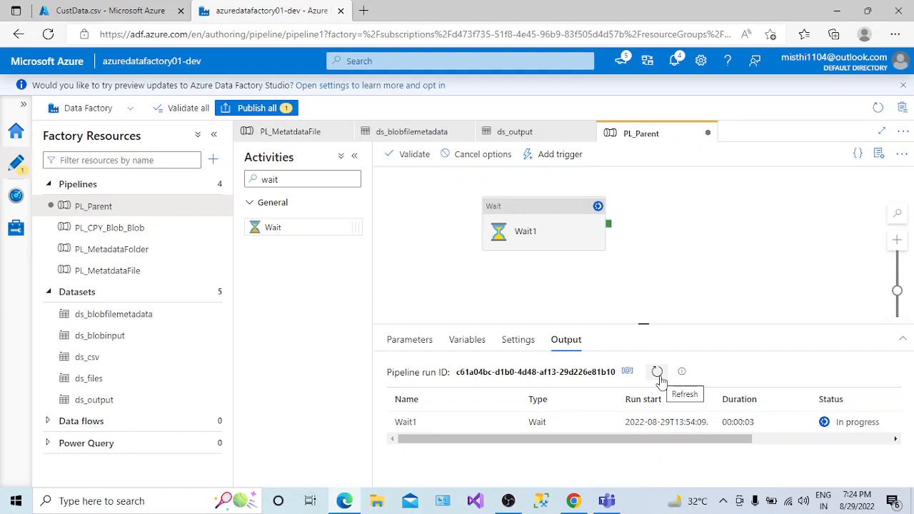
left_click(658, 373)
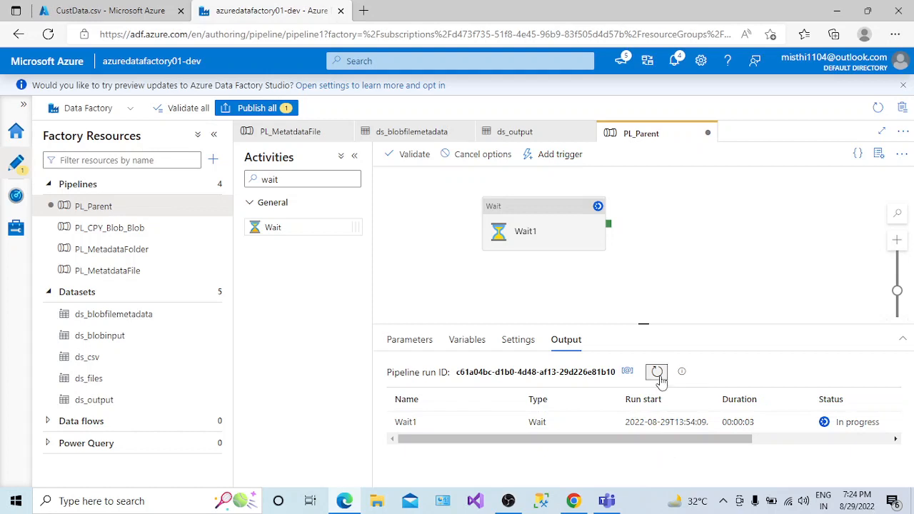
left_click(658, 373)
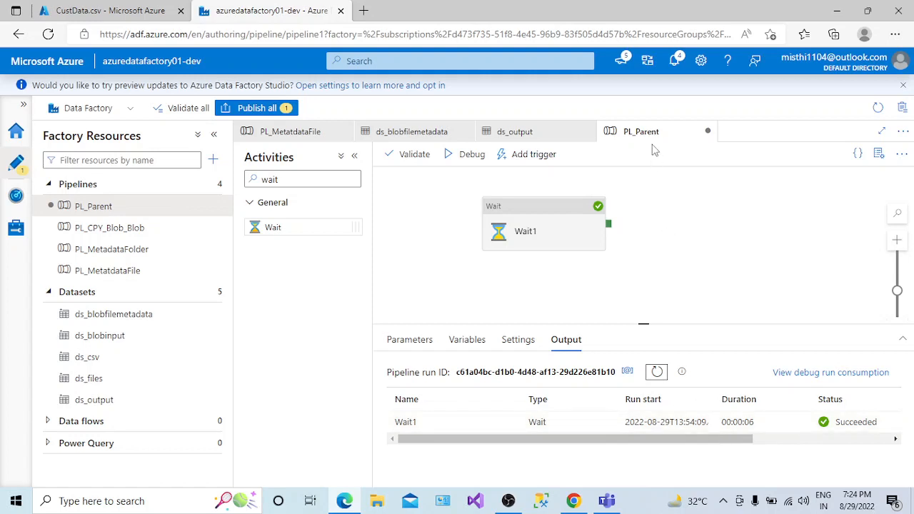
- Add an Execute Pipeline activity to the top level of PL_MetatdataFile and connect its success output to Get Metadata1
left_click(135, 273)
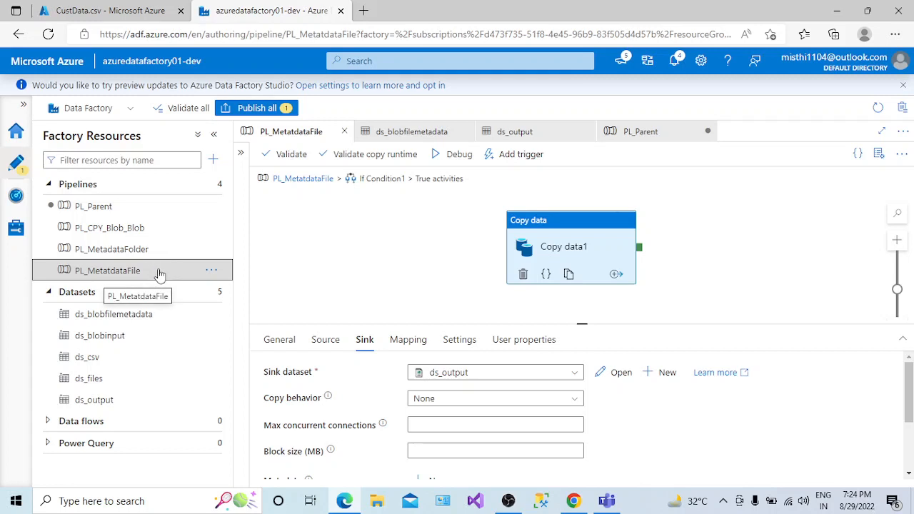
left_click(281, 180)
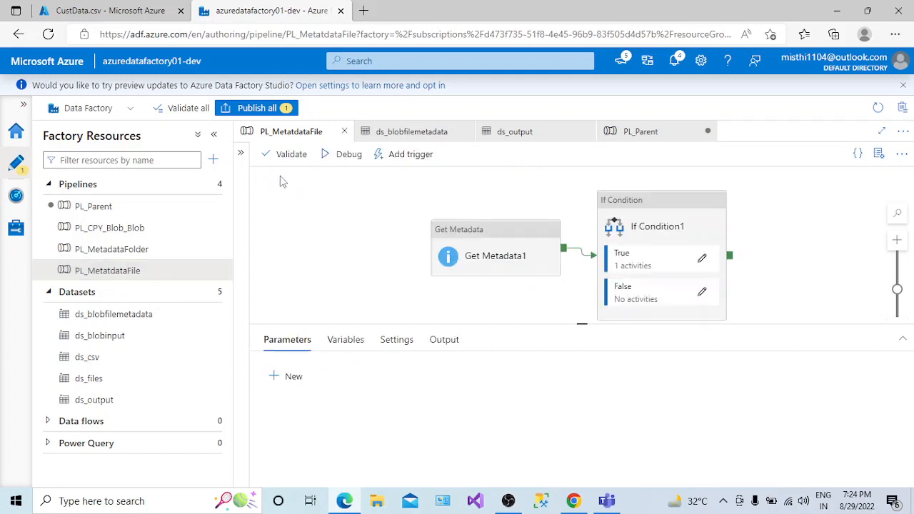
left_click(483, 239)
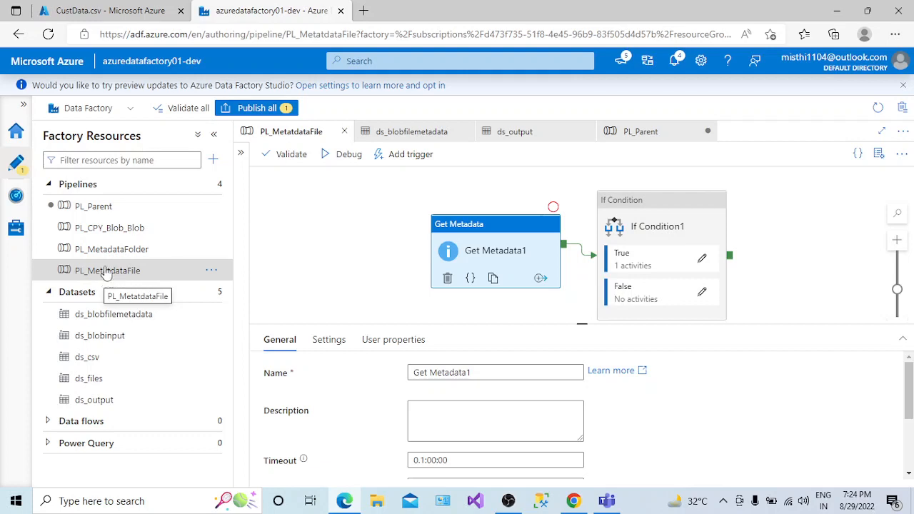
left_click(352, 218)
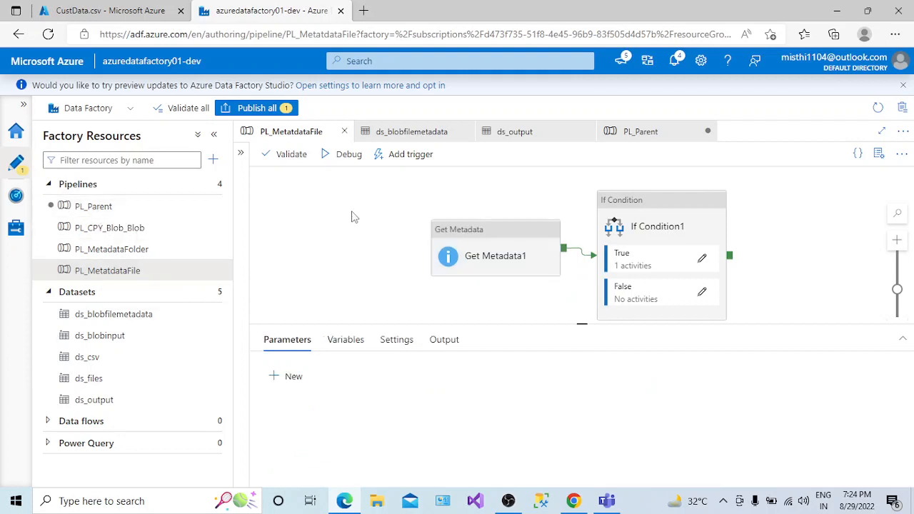
left_click(245, 157)
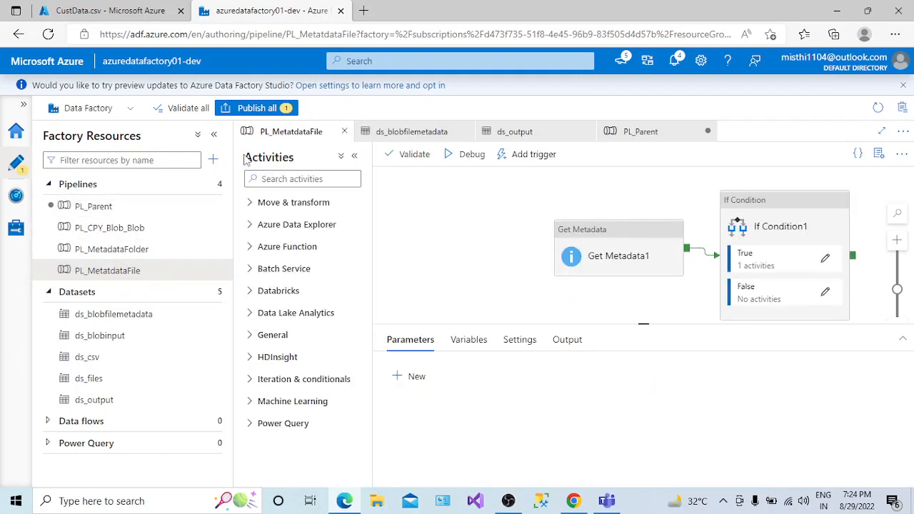
left_click(304, 180)
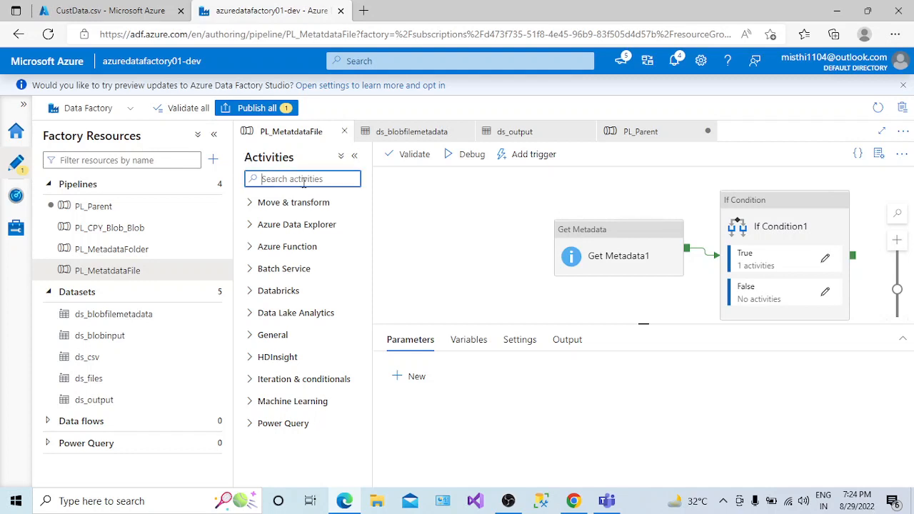
type("ex")
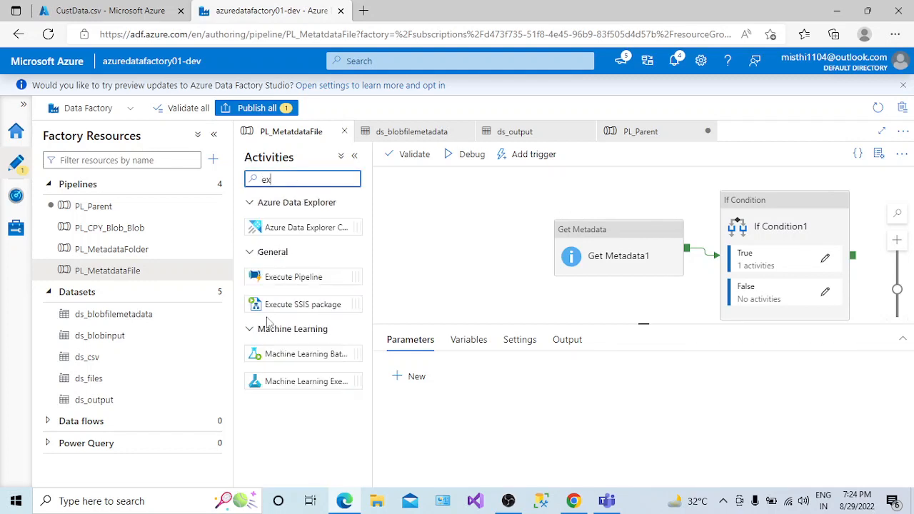
left_click_drag(295, 276, 451, 256)
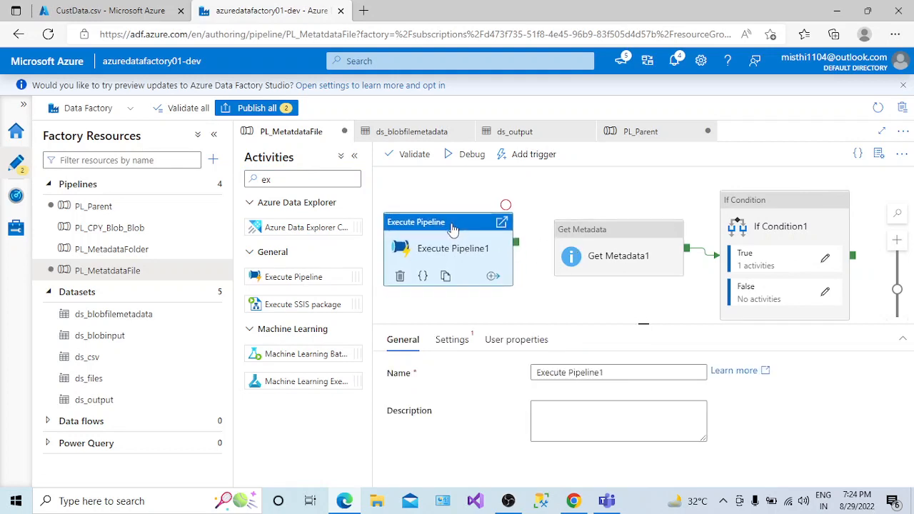
left_click_drag(520, 253, 600, 263)
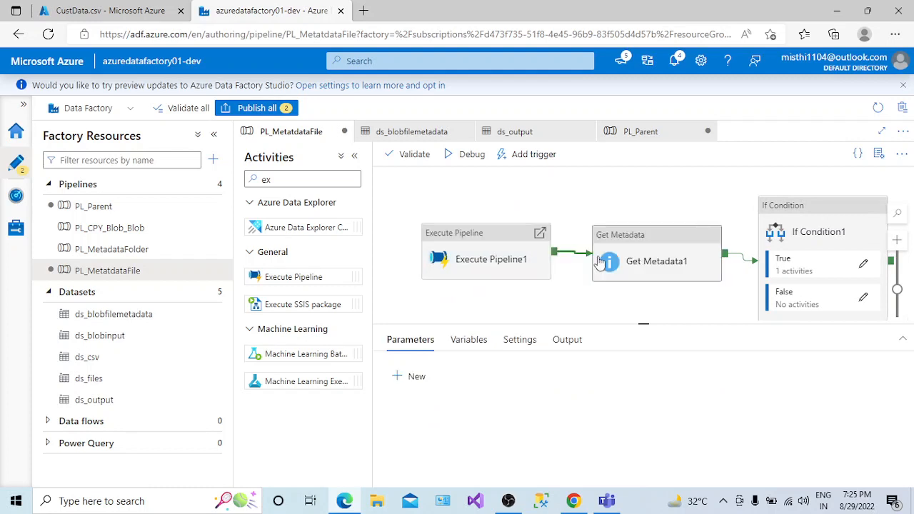
- Rename the Execute Pipeline activity in PL_MetatdataFile to Execute Parent Pipeline
left_click(482, 263)
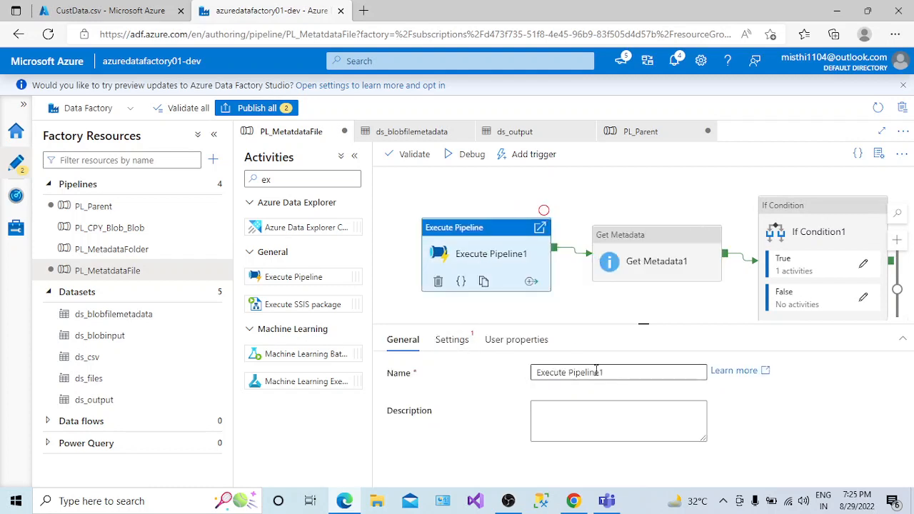
left_click_drag(600, 371, 571, 368)
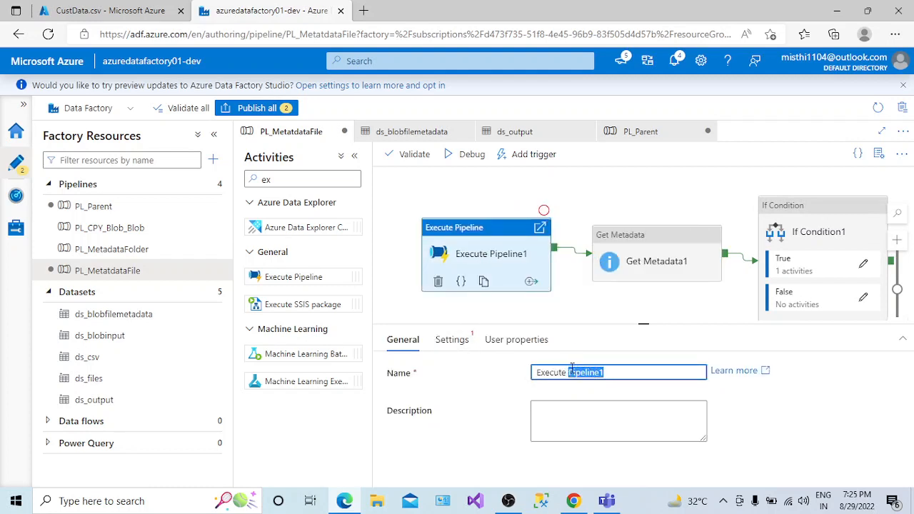
type("Parent P")
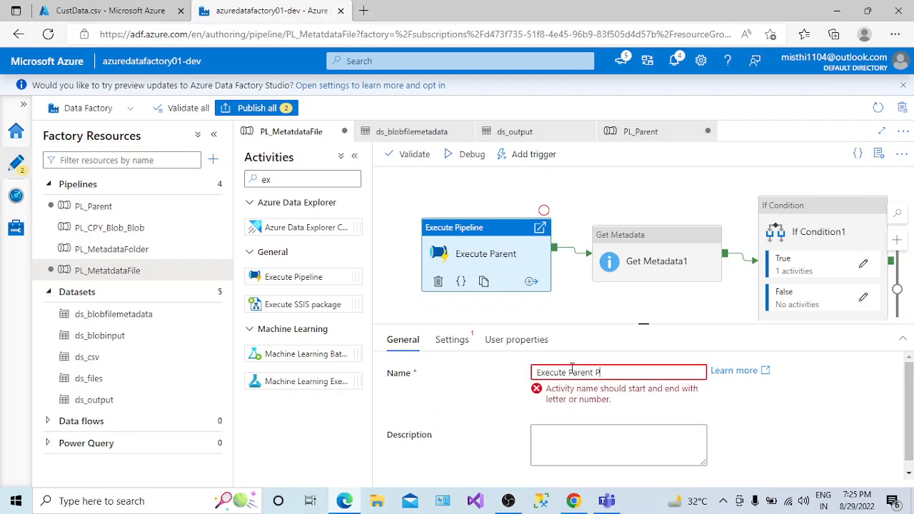
type("i")
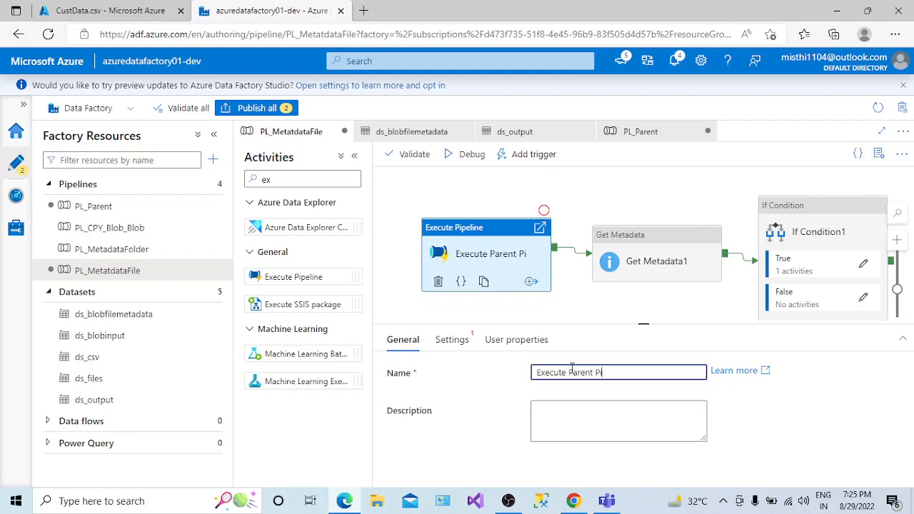
type("peline")
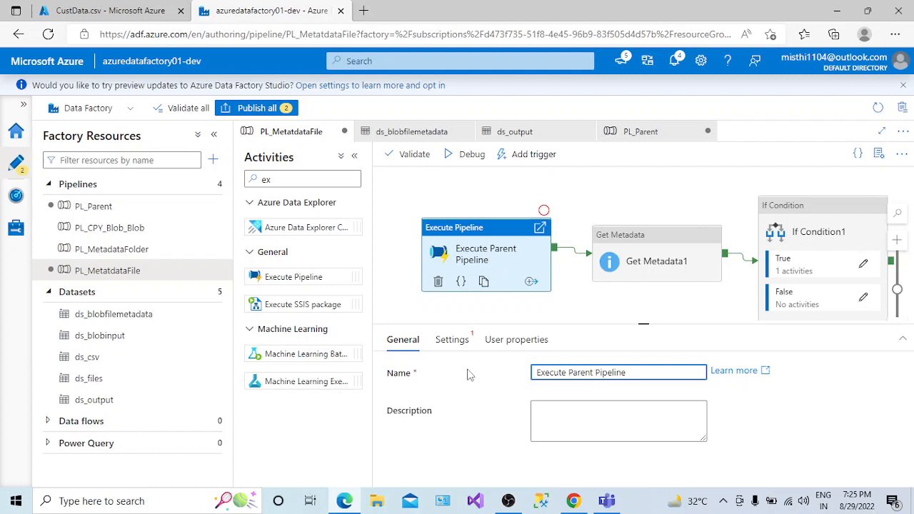
- Set PL_Parent as the invoked pipeline of Execute Parent Pipeline with Wait on completion enabled, and collapse the activities and resources panes
left_click(445, 341)
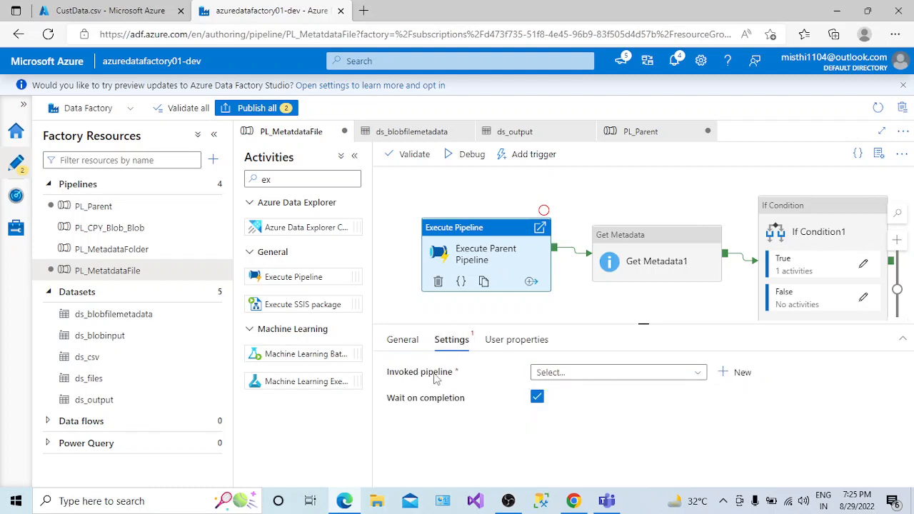
left_click(354, 156)
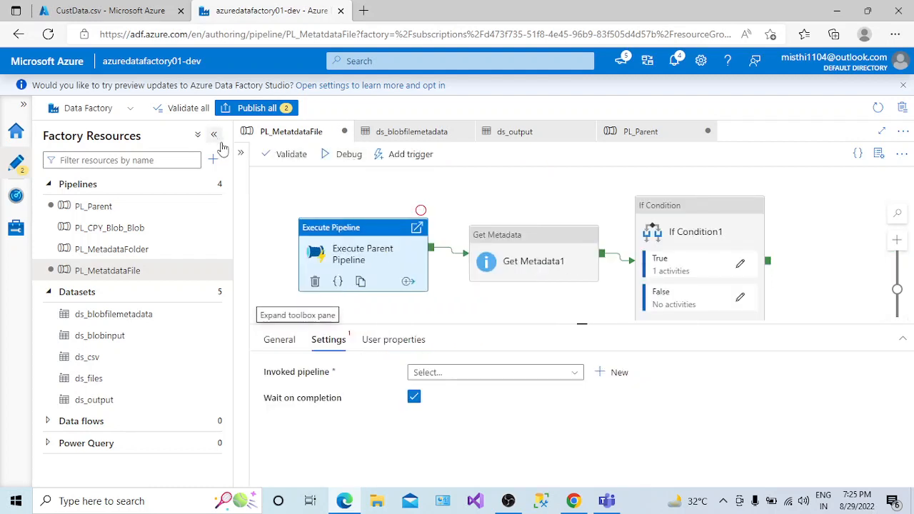
left_click(215, 138)
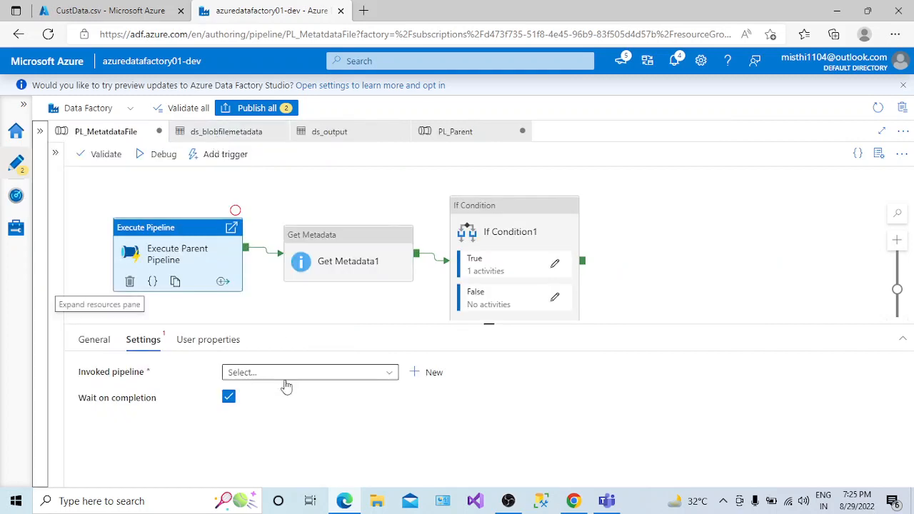
left_click(382, 379)
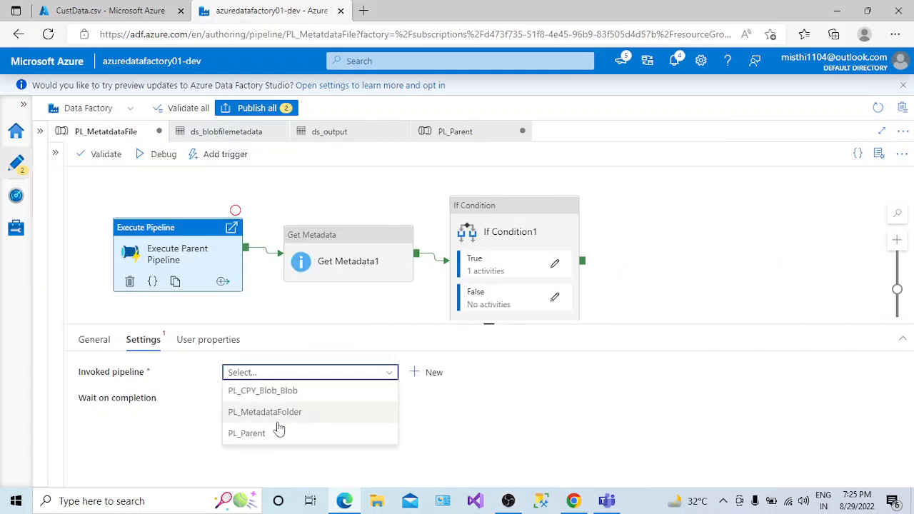
left_click(258, 437)
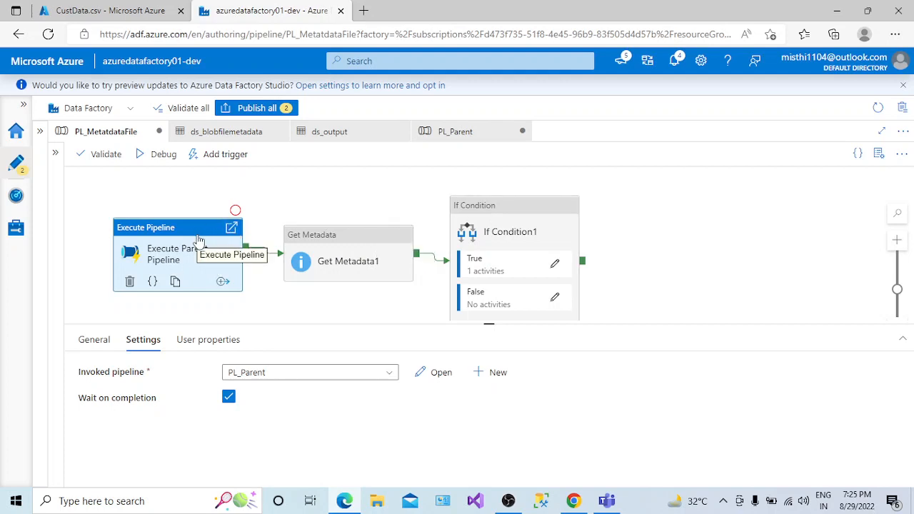
left_click(228, 399)
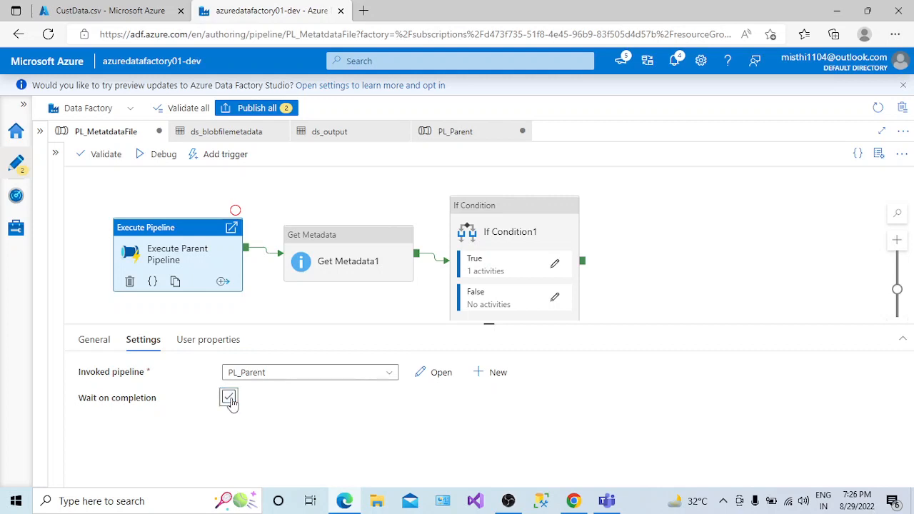
left_click(230, 401)
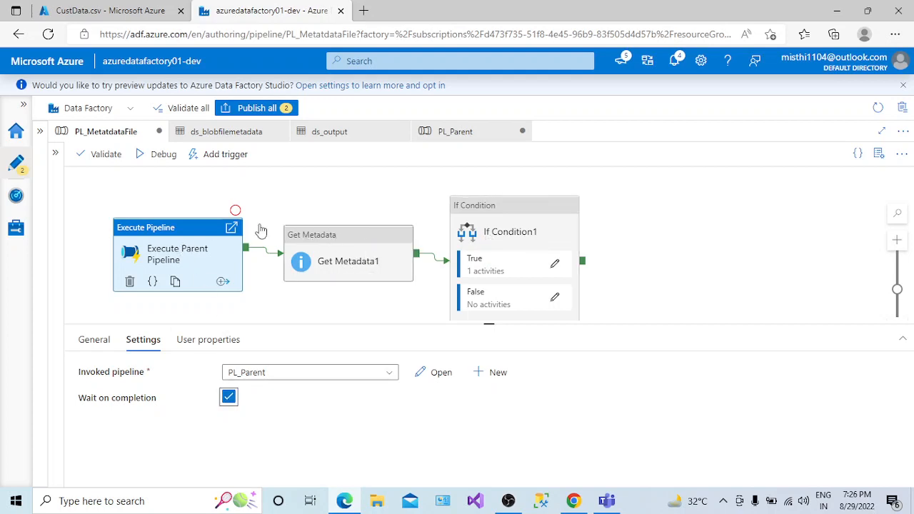
- Validate the PL_MetatdataFile pipeline and run it in debug mode
left_click(91, 155)
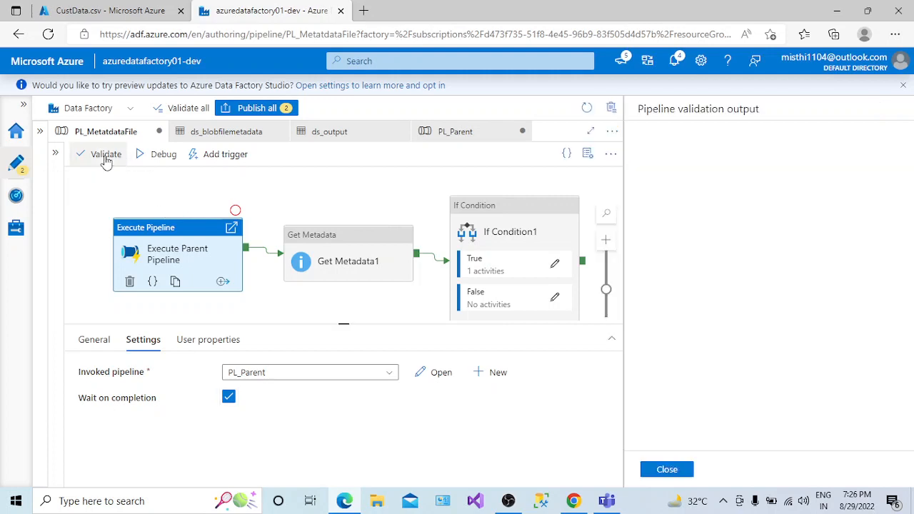
left_click(683, 471)
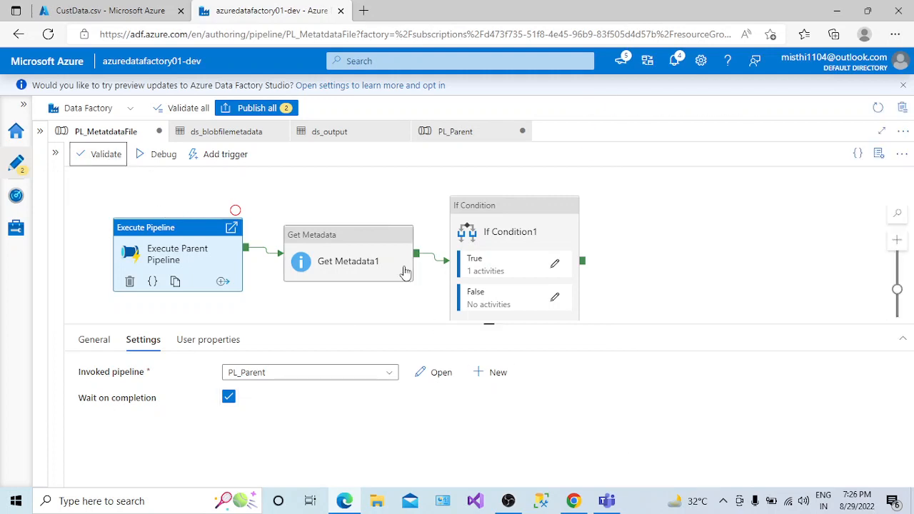
left_click(163, 156)
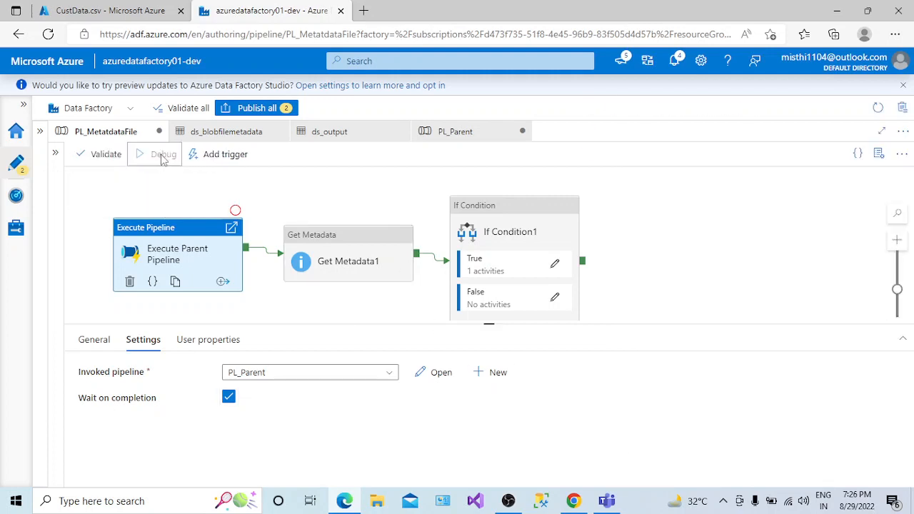
left_click(722, 501)
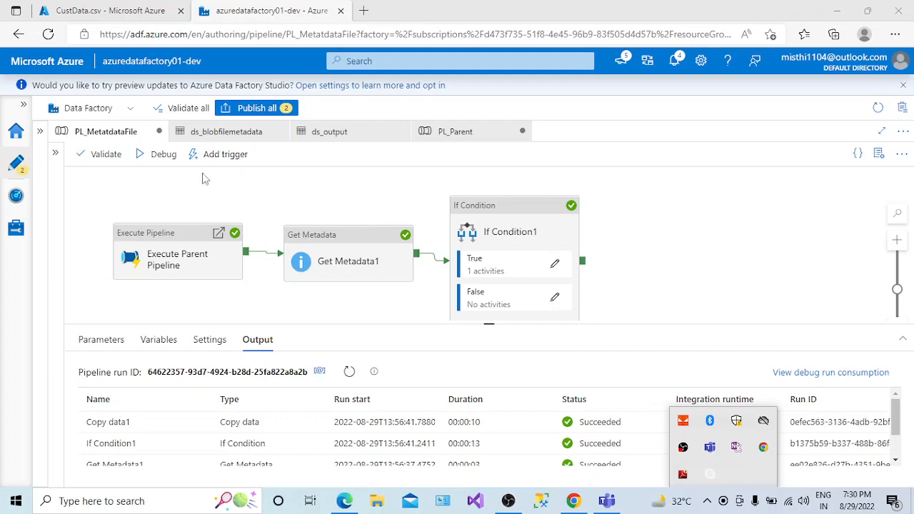
- Enlarge the debug run output and check the output details of the Execute Parent Pipeline activity
mouse_move(897, 414)
left_mouse_down()
mouse_move(900, 448)
mouse_move(899, 411)
left_mouse_up()
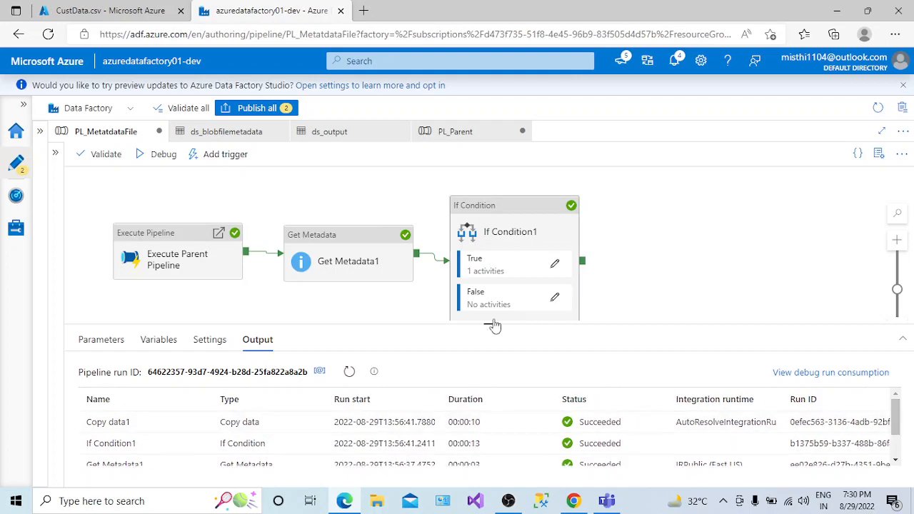
left_click_drag(489, 323, 490, 242)
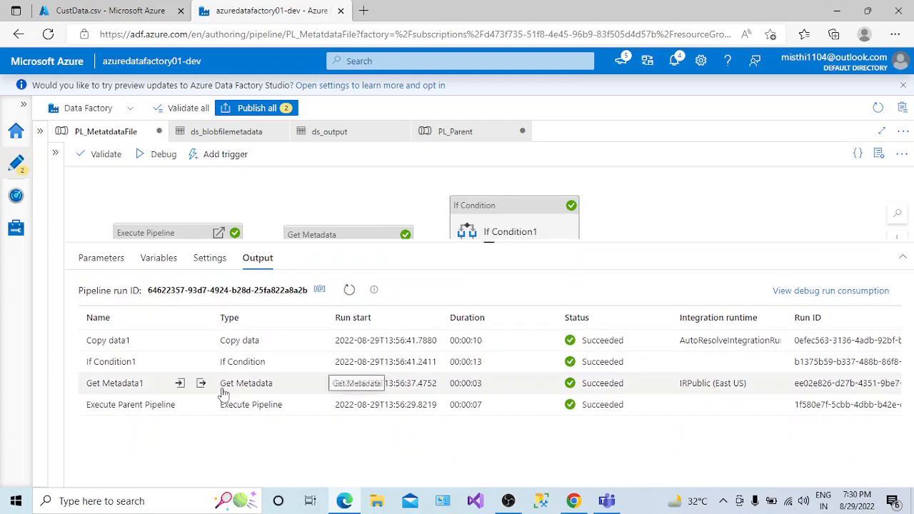
mouse_move(155, 423)
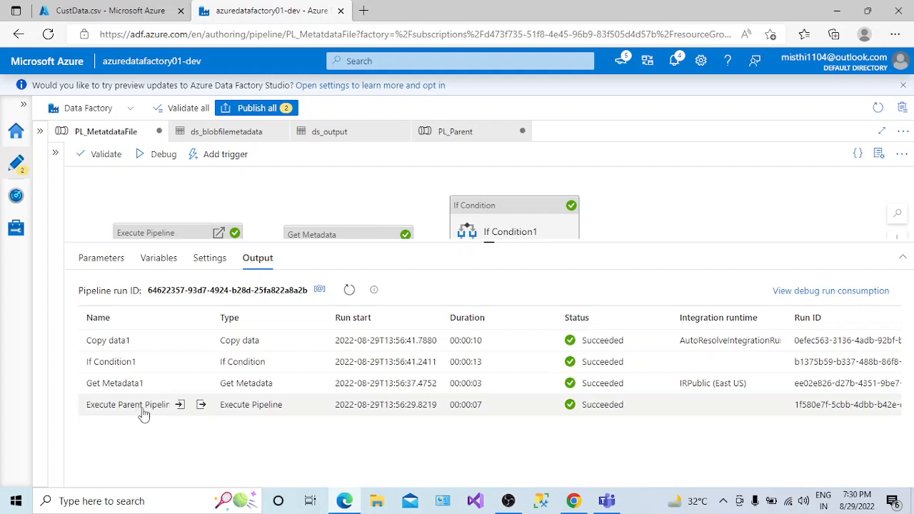
left_click(201, 405)
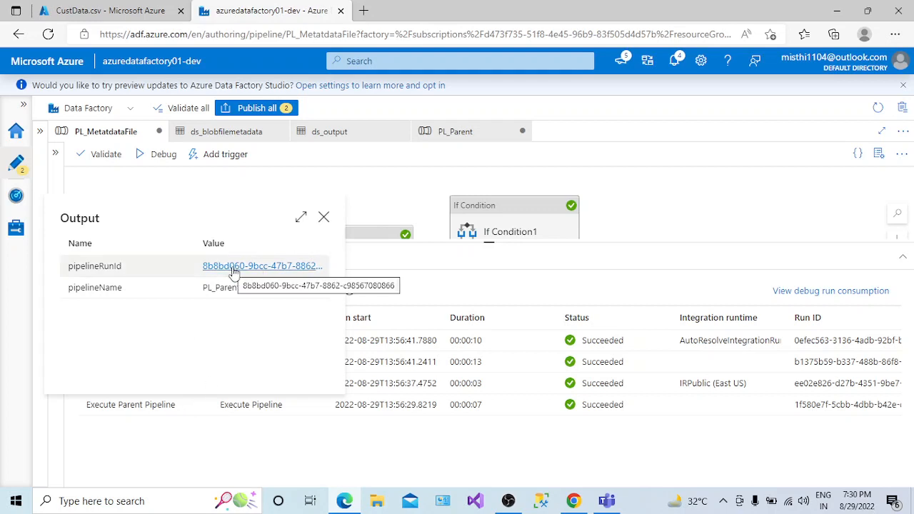
left_click(324, 218)
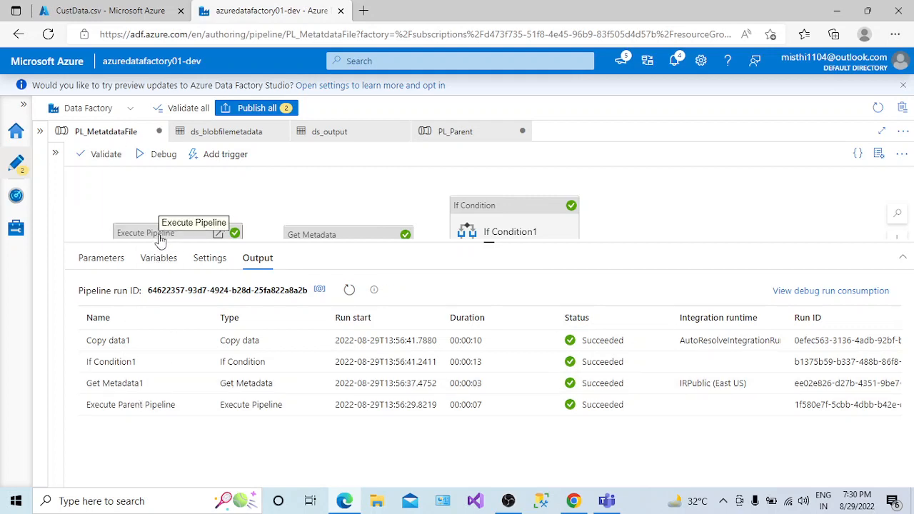
- Open the triggered PL_Parent run through the pipelineRunId in the Execute Parent Pipeline output and review the Wait1 duration
mouse_move(180, 415)
left_click(202, 406)
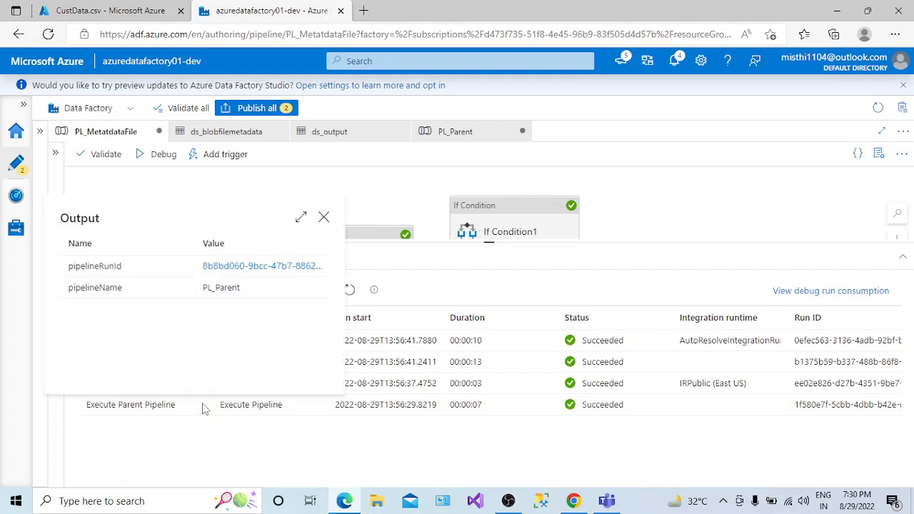
left_click(231, 267)
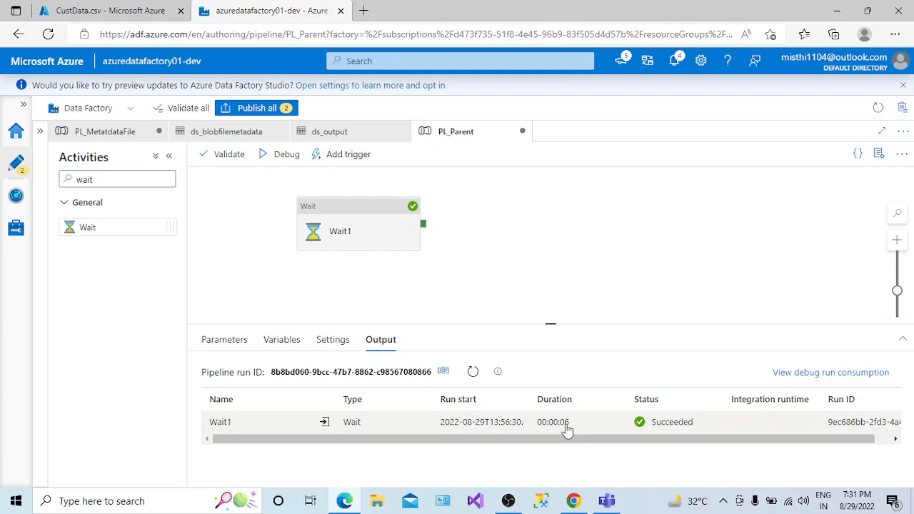
- Return to the PL_MetatdataFile pipeline and shrink its run output so all three activities are fully visible on the canvas
left_click(350, 130)
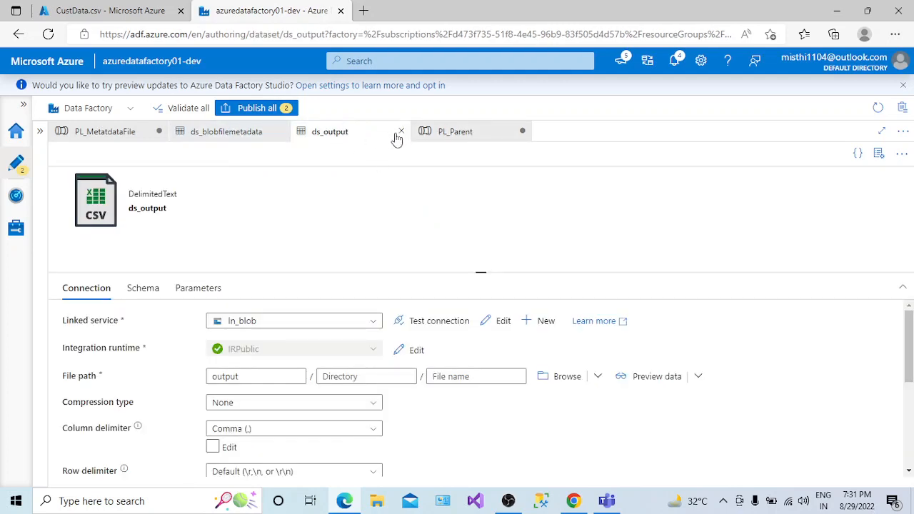
left_click(82, 140)
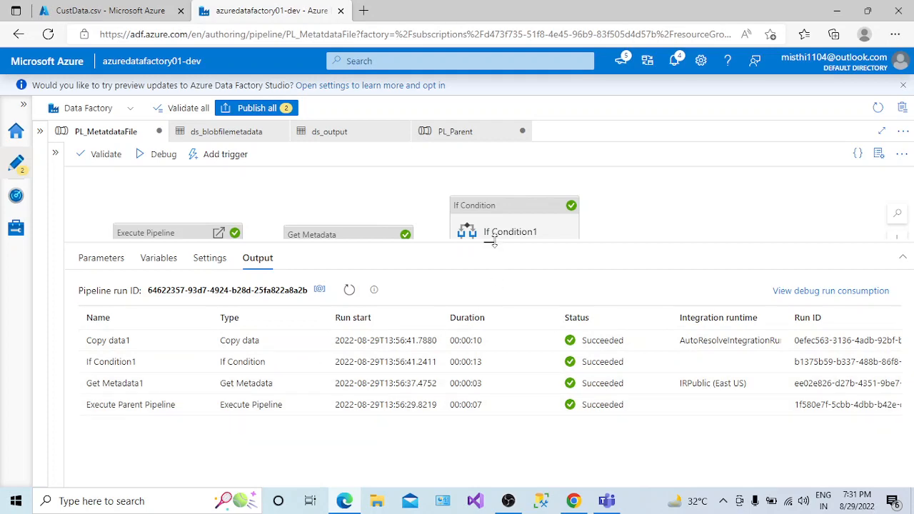
left_click_drag(493, 242, 487, 343)
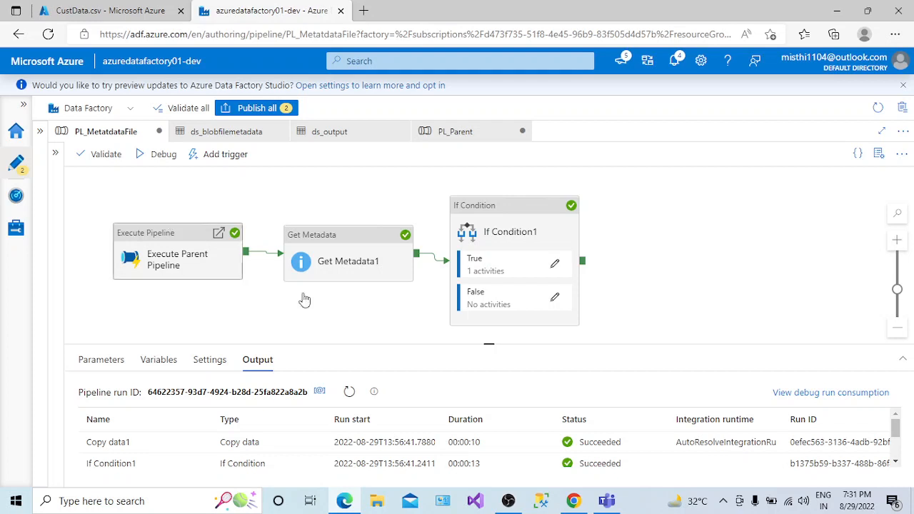
left_click(723, 501)
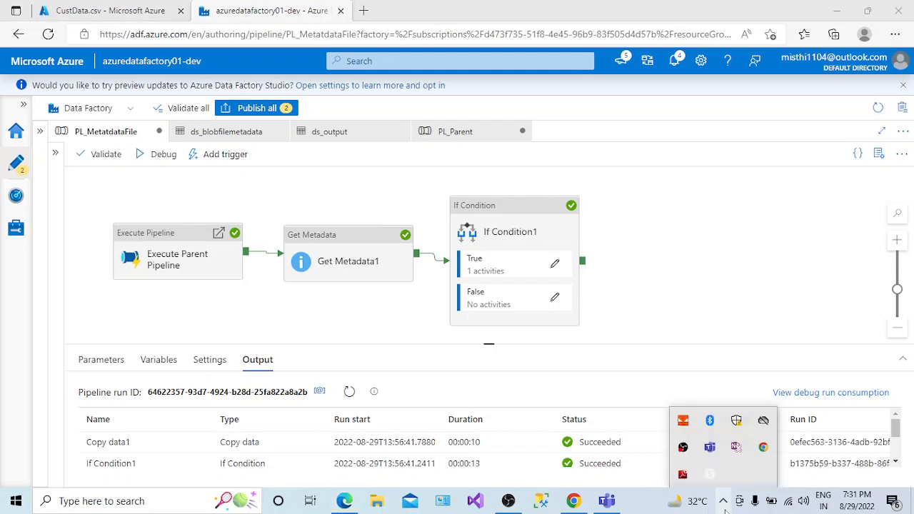